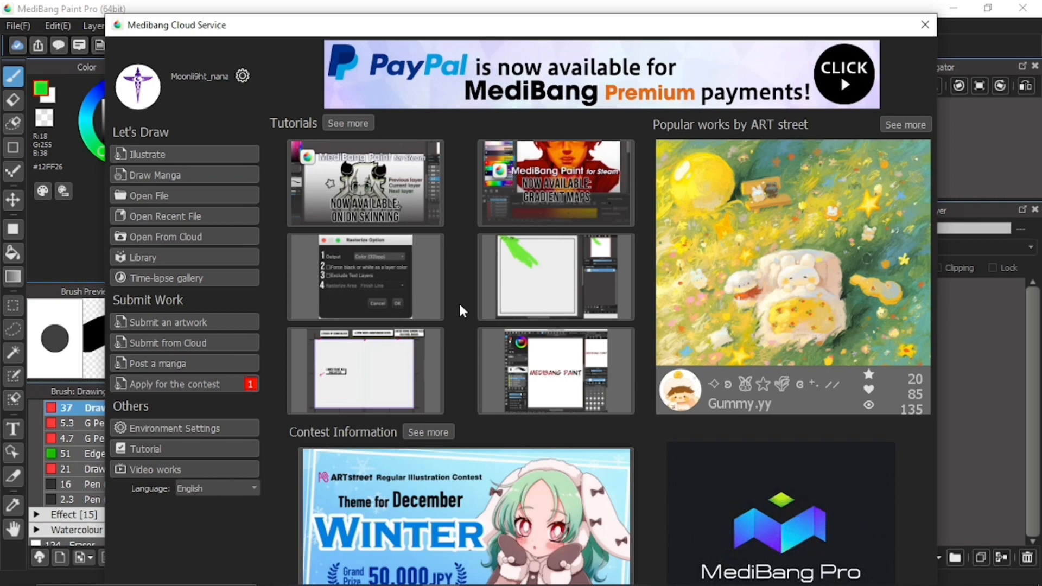
Step: Dismiss the cloud service start window and open the manga project listed under My Cloud Saves
{"action": "left_click", "coordinate": [924, 24]}
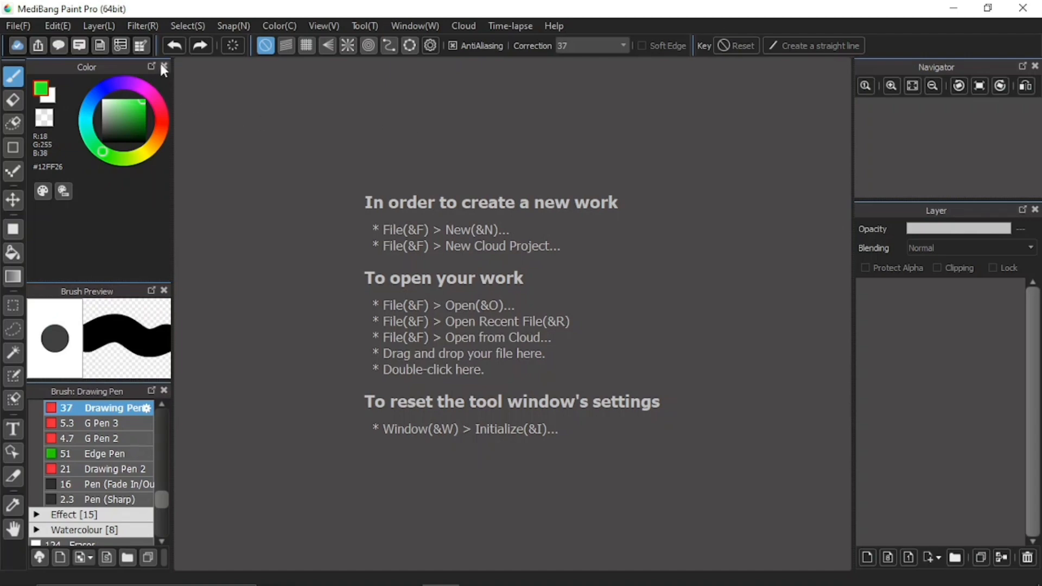
{"action": "left_click", "coordinate": [141, 46]}
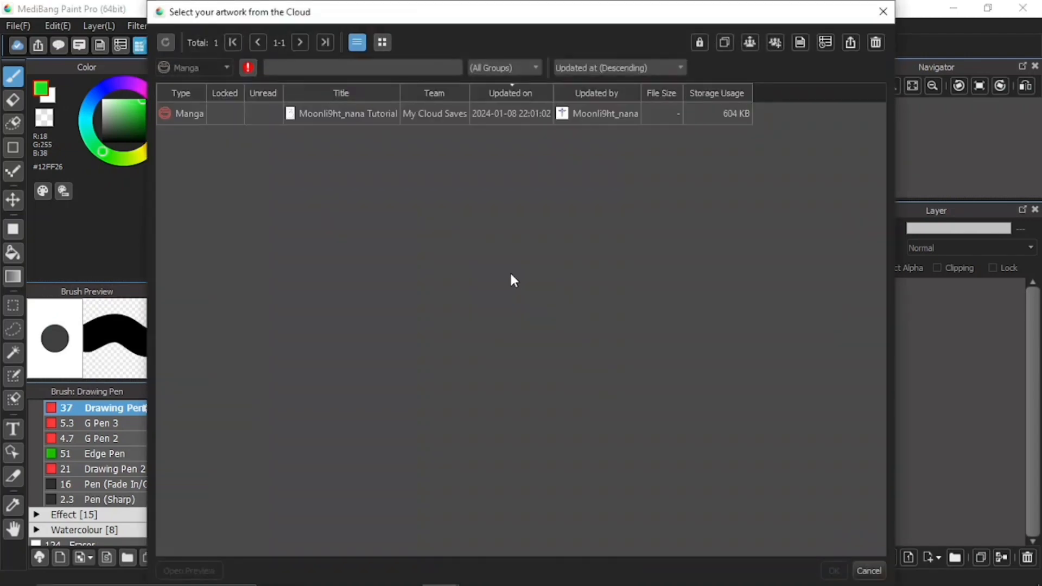
{"action": "double_click", "coordinate": [440, 113]}
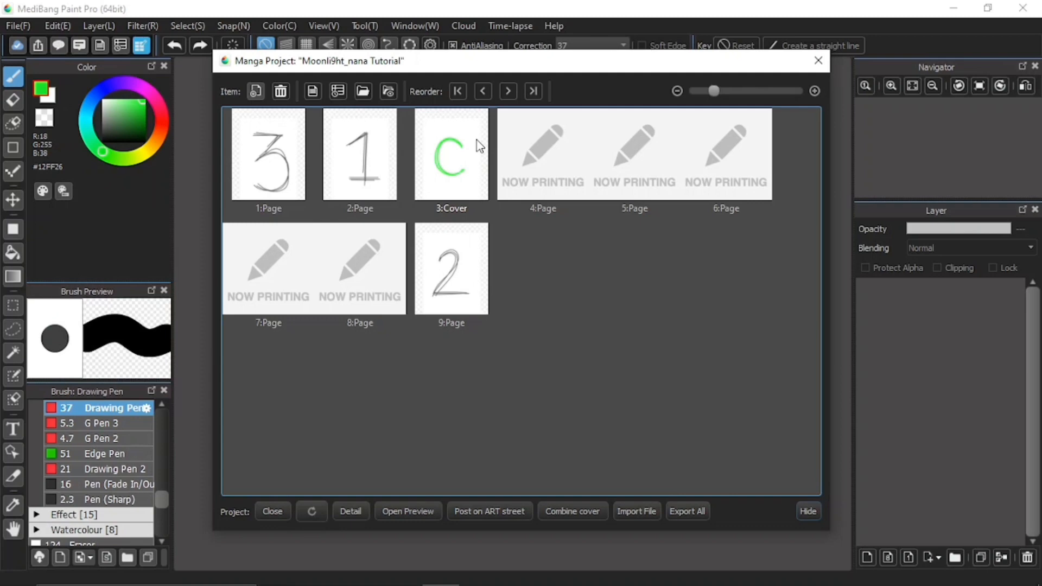
{"action": "left_click", "coordinate": [254, 92]}
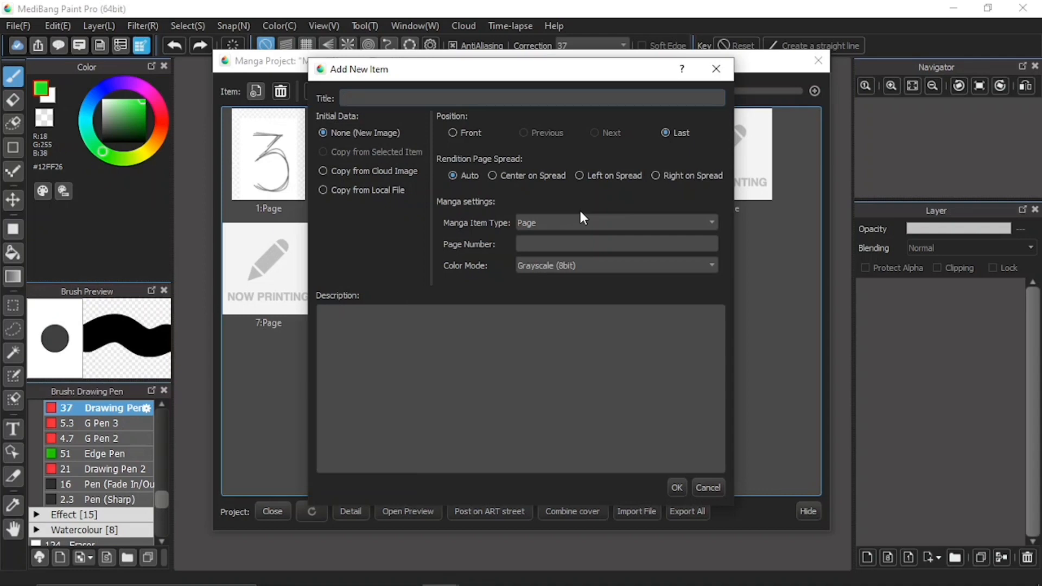
{"action": "left_click", "coordinate": [389, 100]}
{"action": "type", "text": "MC ultimate Swer up"}
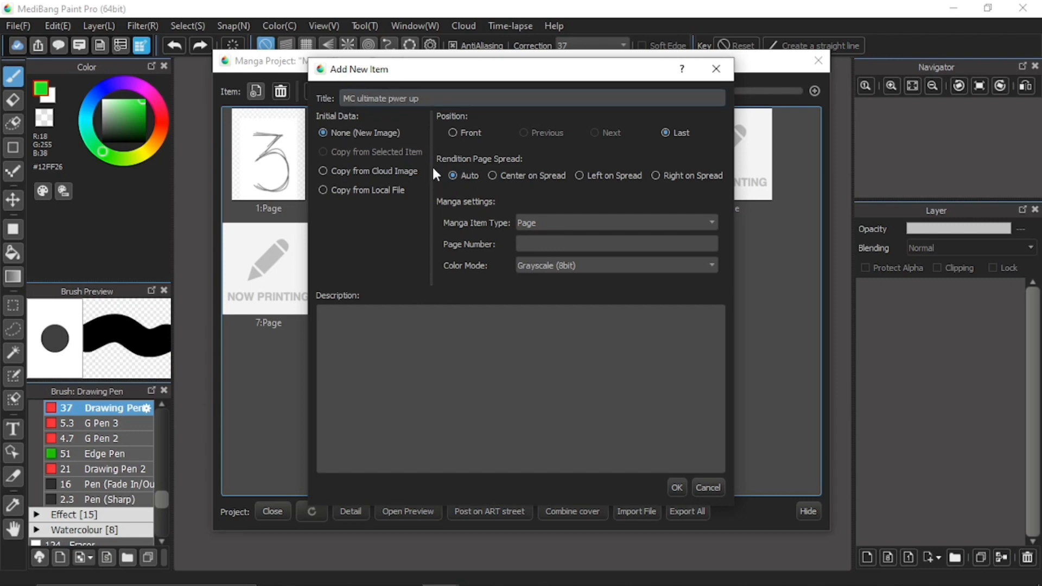
{"action": "key", "text": "BackSpace"}
{"action": "type", "text": "o"}
{"action": "type", "text": "p"}
{"action": "left_click", "coordinate": [707, 488]}
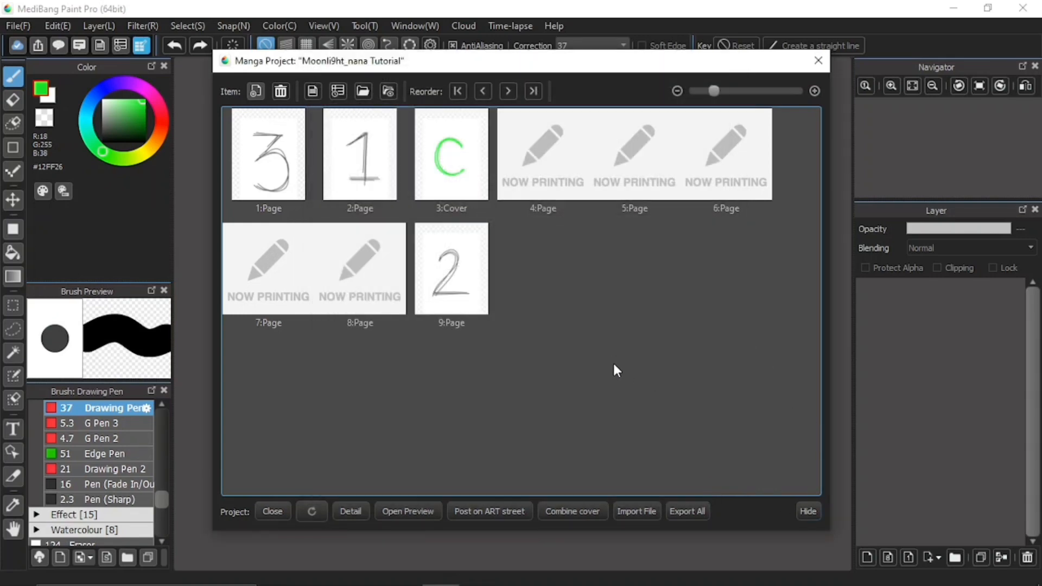
Step: Select the 3:Cover page and start adding a new item to the manga project
{"action": "left_click", "coordinate": [439, 165]}
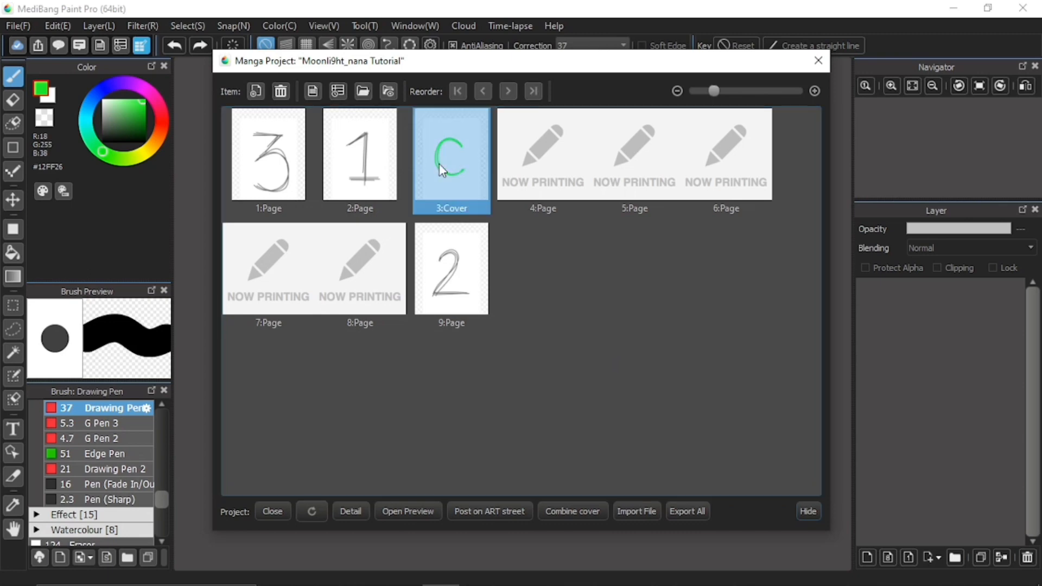
{"action": "left_click", "coordinate": [255, 91]}
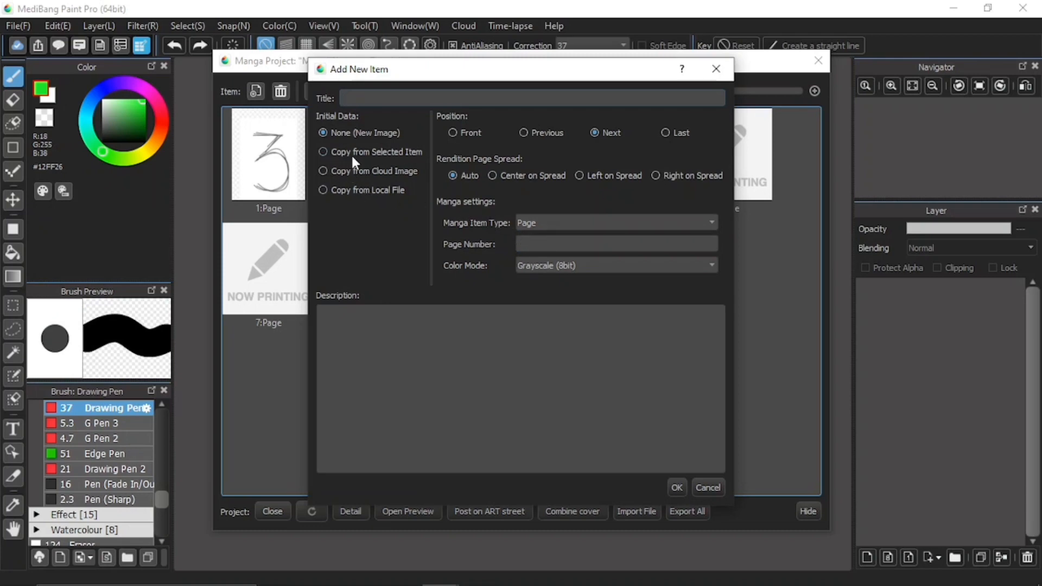
Step: Set the new item's initial data to a copy of the cloud illustration Medibang Tutorial
{"action": "left_click", "coordinate": [323, 152]}
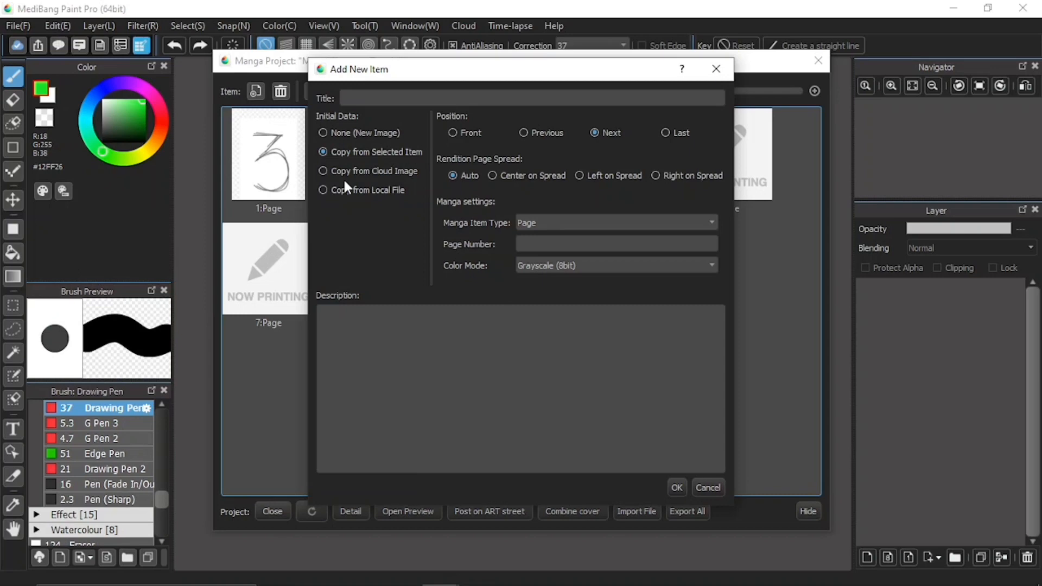
{"action": "left_click", "coordinate": [324, 171]}
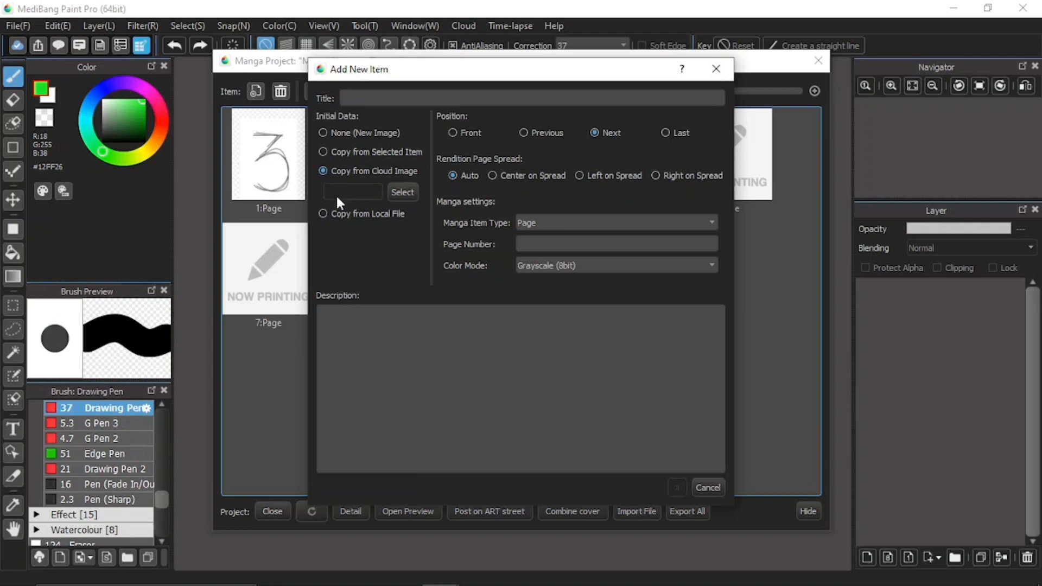
{"action": "left_click", "coordinate": [405, 197]}
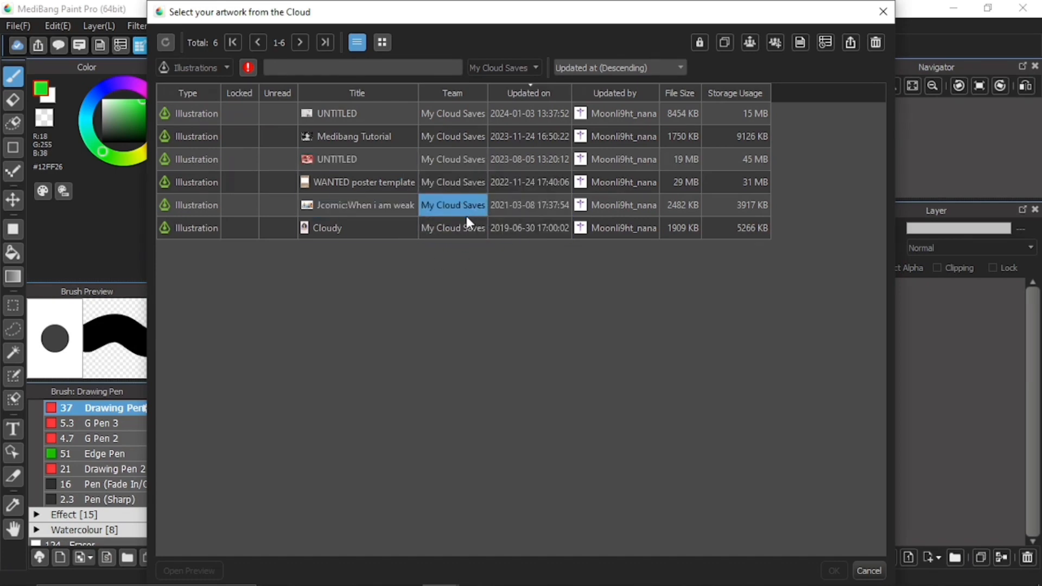
{"action": "left_click", "coordinate": [391, 192]}
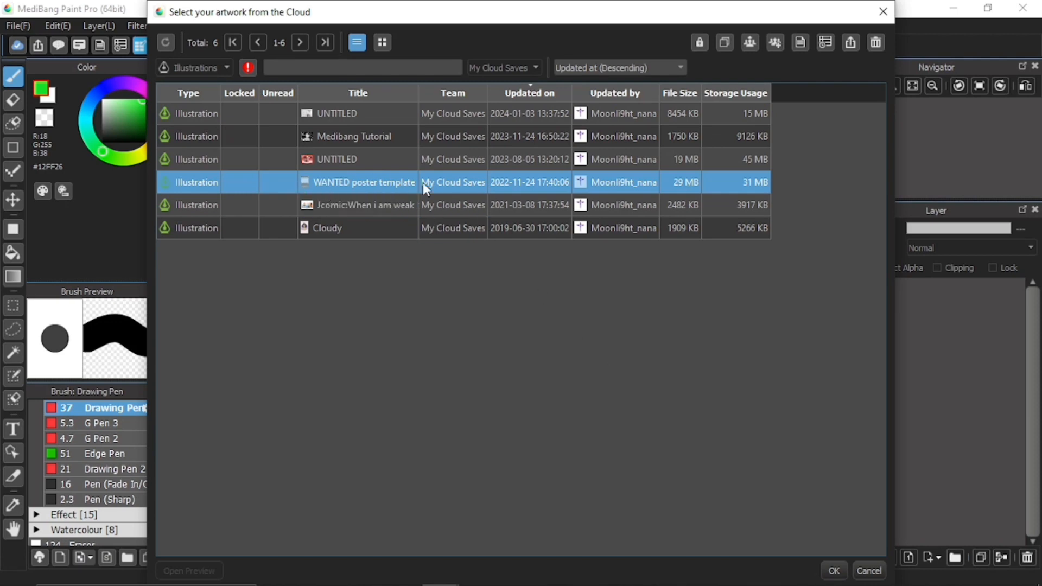
{"action": "left_click", "coordinate": [347, 135]}
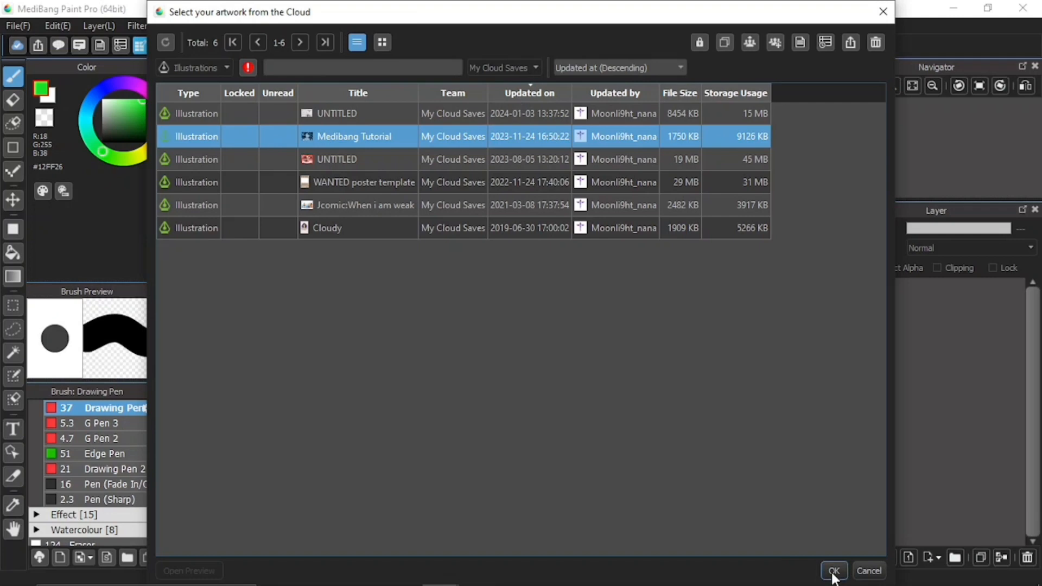
{"action": "double_click", "coordinate": [363, 137]}
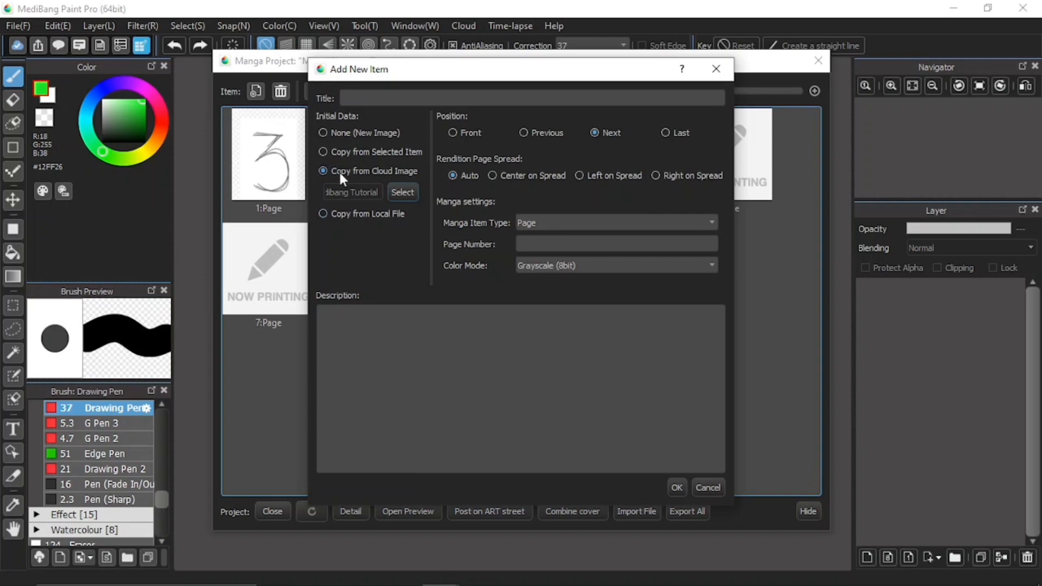
Step: Try the local image 40.jpg from the Medibang Art folder as initial data, and return to None (New Image)
{"action": "left_click", "coordinate": [325, 213]}
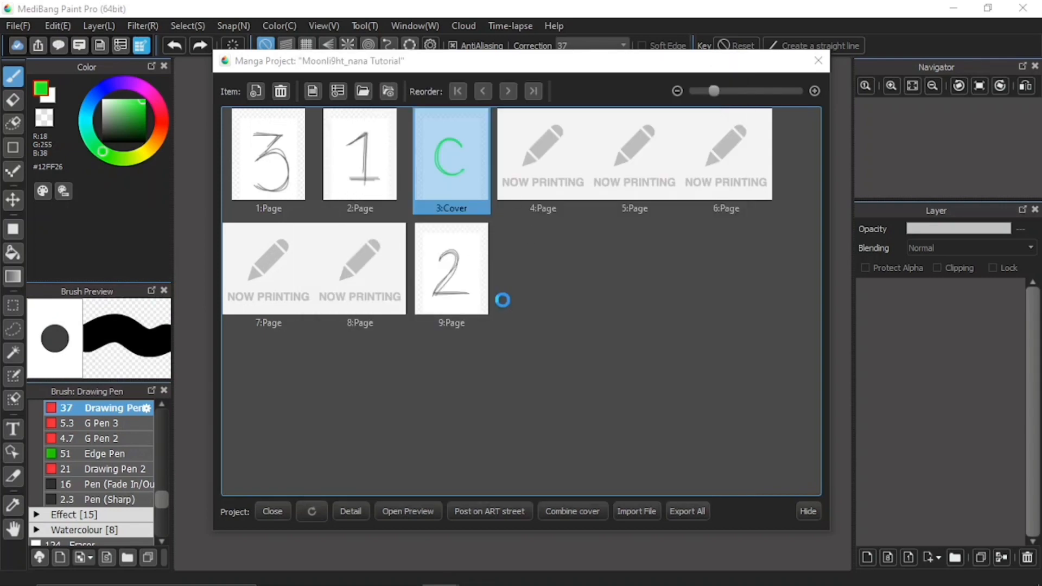
{"action": "double_click", "coordinate": [446, 255]}
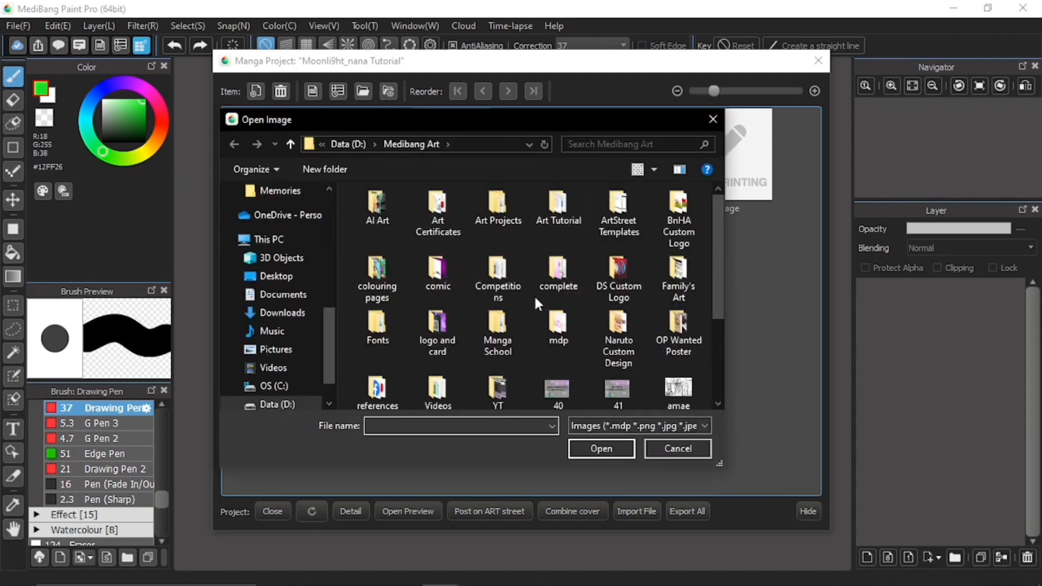
{"action": "left_click", "coordinate": [572, 402]}
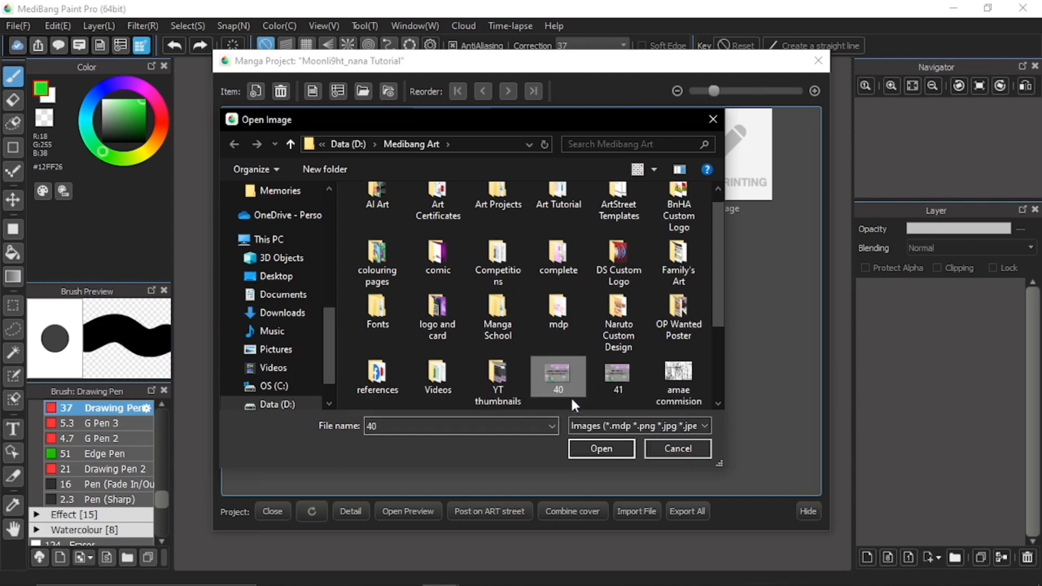
{"action": "left_click", "coordinate": [601, 448]}
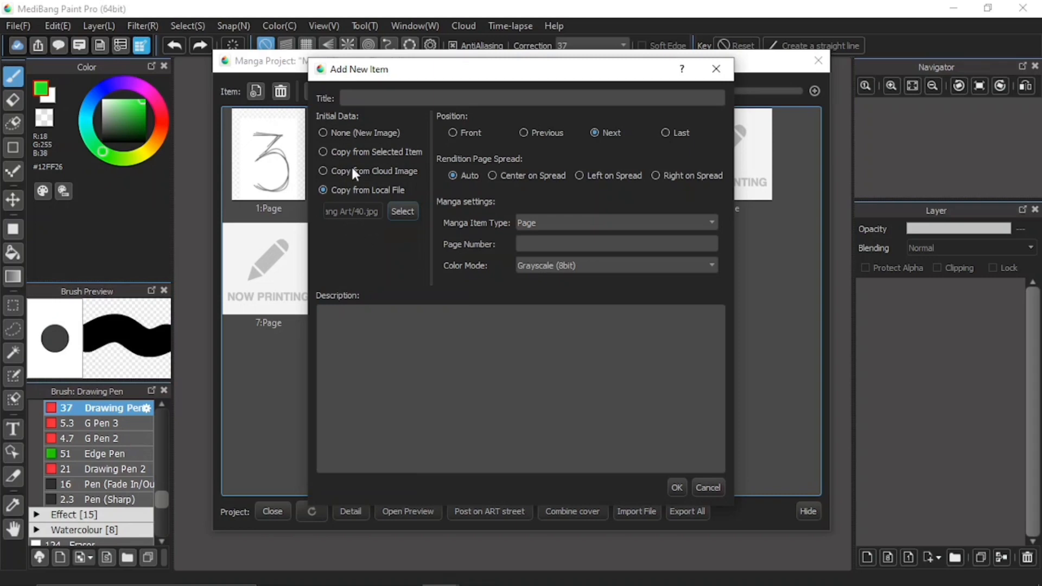
{"action": "left_click", "coordinate": [347, 135]}
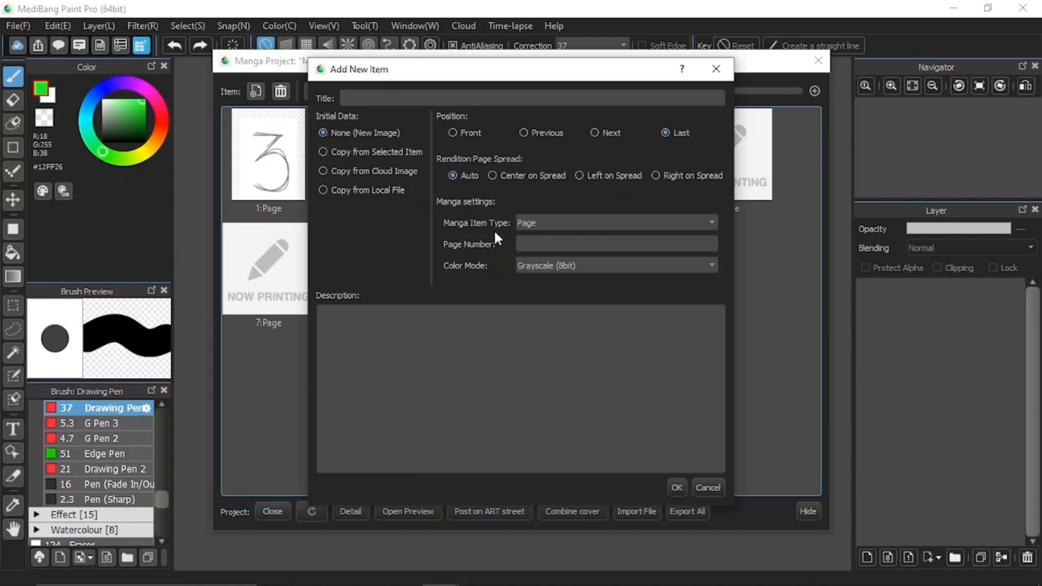
Step: Position the new item last as a Page, set its page number to 10, and keep the Grayscale (8bit) color mode
{"action": "left_click", "coordinate": [603, 222]}
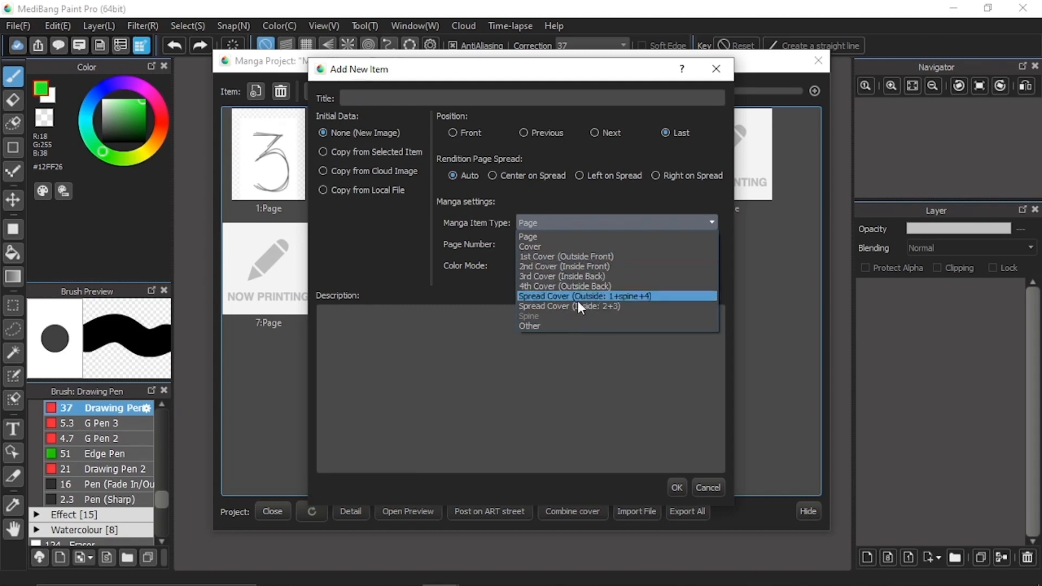
{"action": "left_click", "coordinate": [493, 229]}
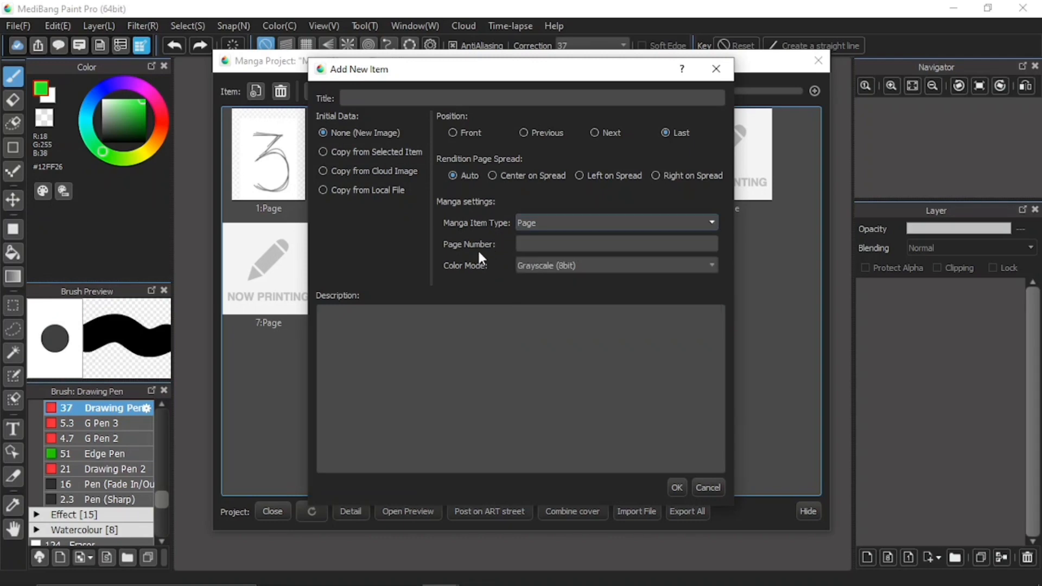
{"action": "left_click", "coordinate": [552, 249]}
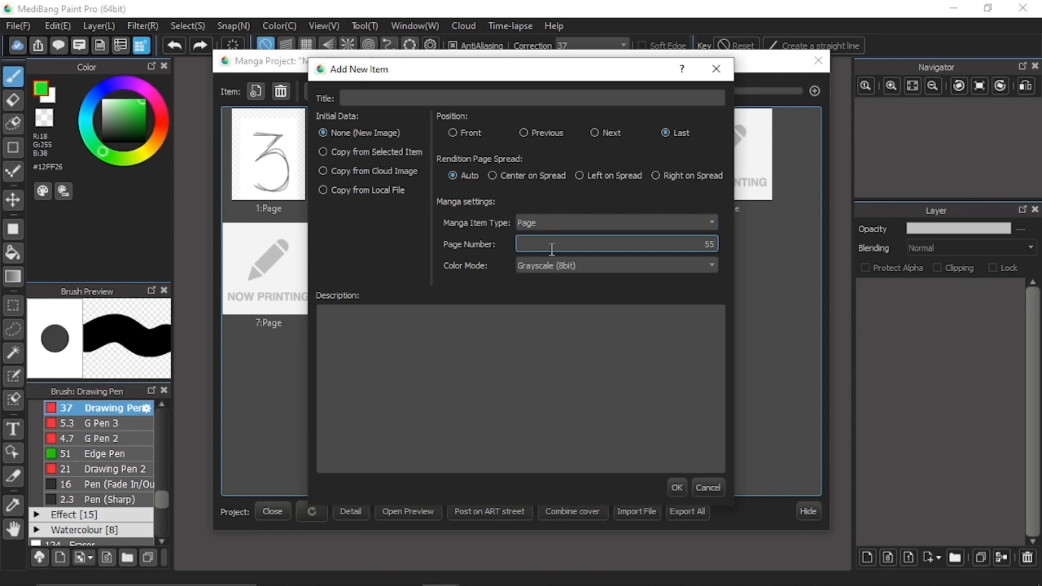
{"action": "key", "text": "BackSpace"}
{"action": "key", "text": "BackSpace"}
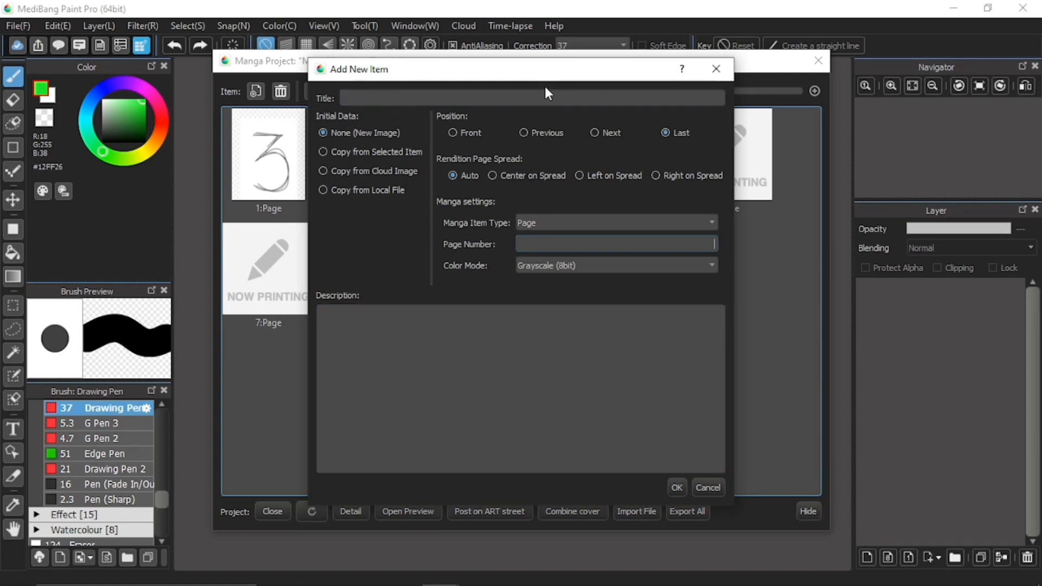
{"action": "left_click_drag", "start_coordinate": [544, 87], "coordinate": [296, 105]}
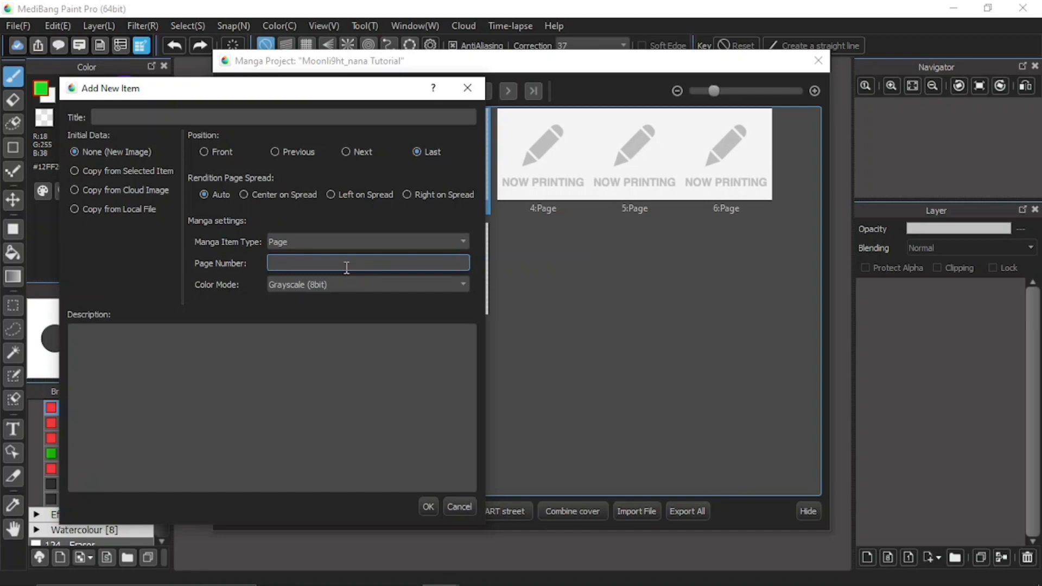
{"action": "type", "text": "10"}
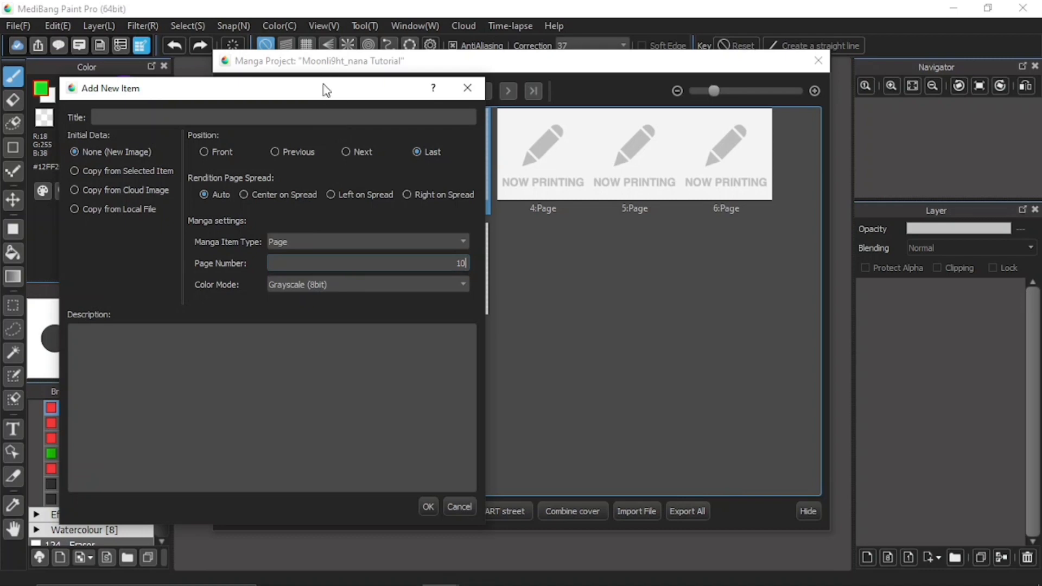
{"action": "left_click_drag", "start_coordinate": [325, 89], "coordinate": [574, 83]}
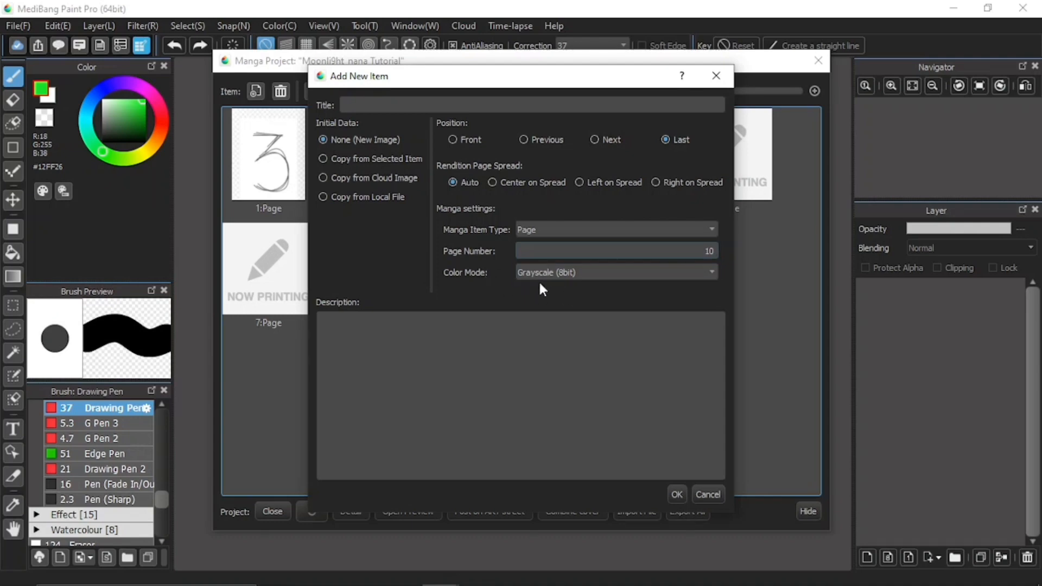
{"action": "left_click", "coordinate": [578, 272]}
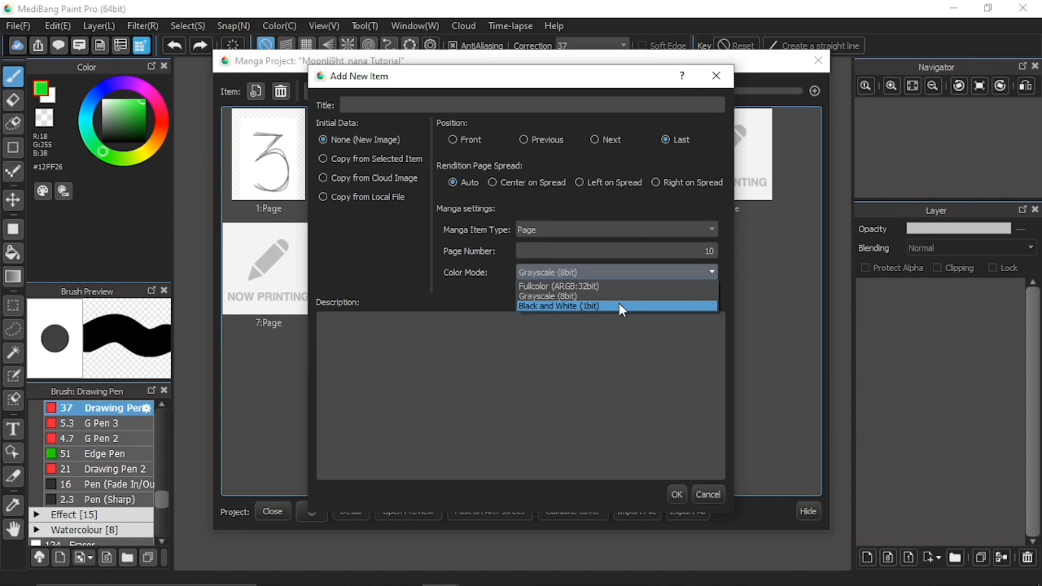
{"action": "left_click", "coordinate": [488, 291]}
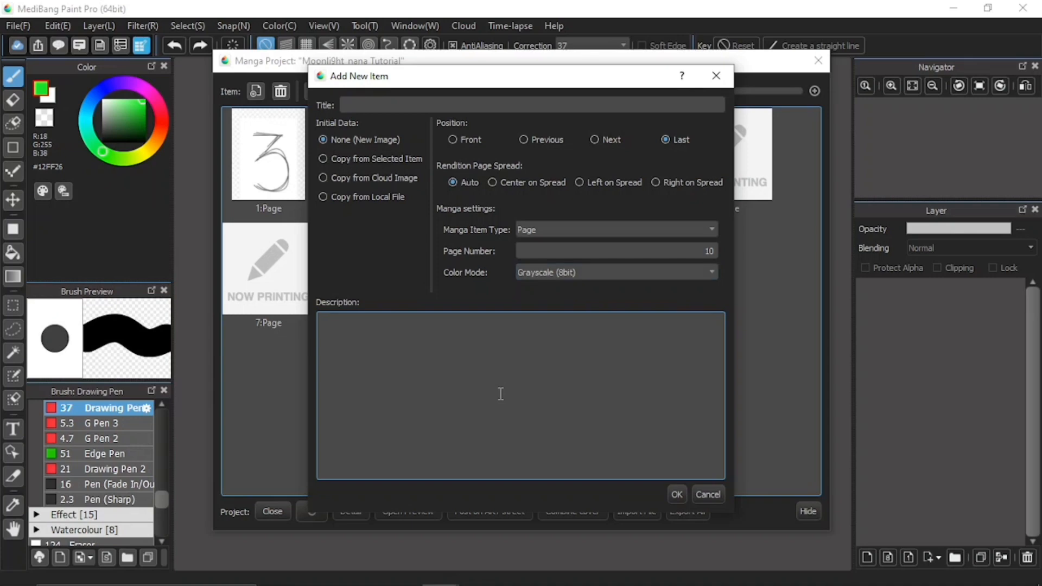
Step: Title the new item "Mc ultimate power up"
{"action": "left_click", "coordinate": [402, 108]}
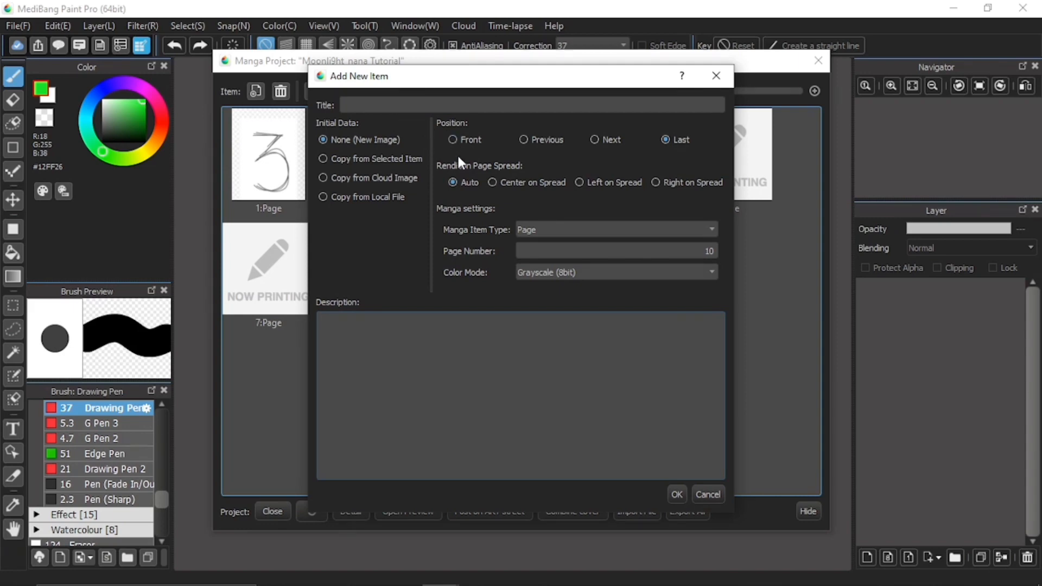
{"action": "left_click", "coordinate": [430, 102]}
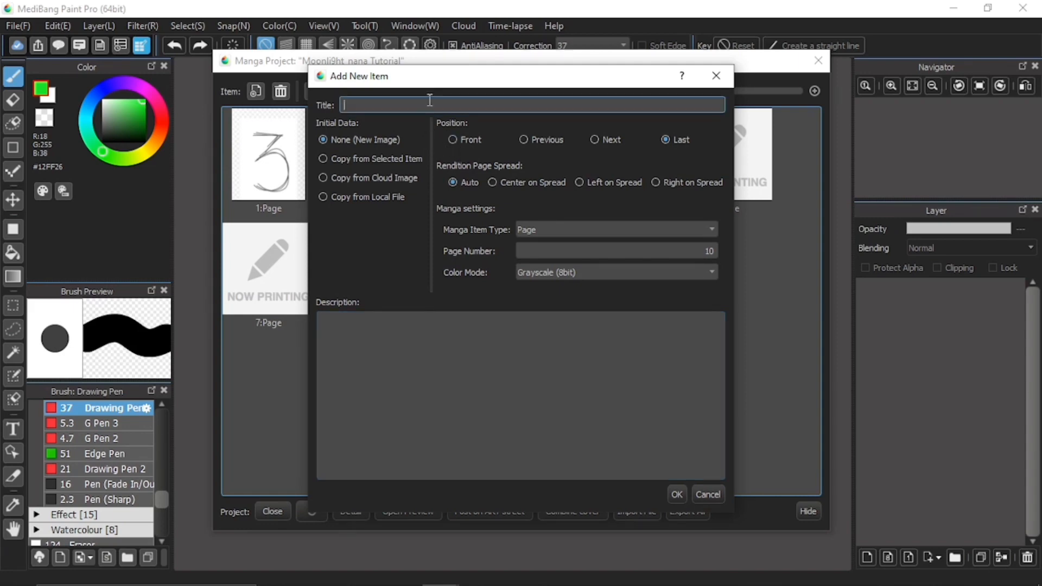
{"action": "type", "text": "Mc ultimate power up"}
Step: Describe it as "one medium panel for face close up", "main panel the full body view", "no dialogues, only sound effect words", and create the page
{"action": "left_click", "coordinate": [396, 352]}
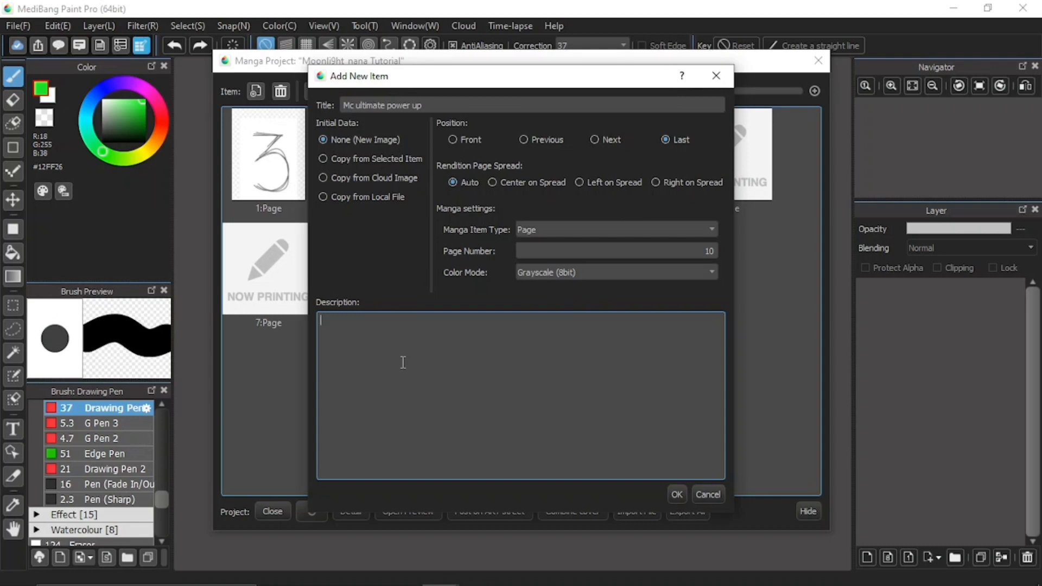
{"action": "type", "text": "one medium panel for face close up "}
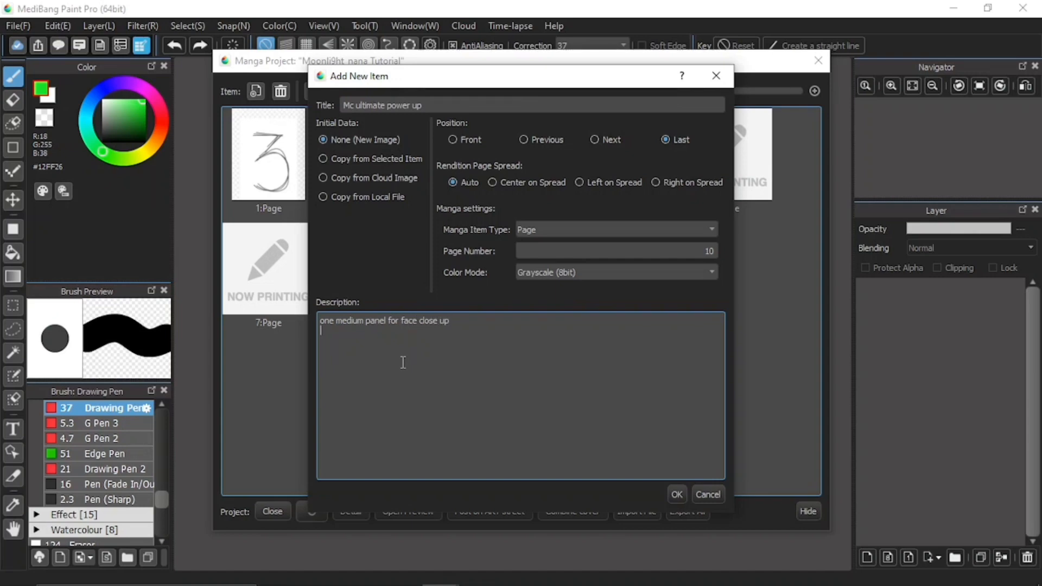
{"action": "type", "text": "main panel the full body view"}
{"action": "key", "text": "Return"}
{"action": "type", "text": "no dial"}
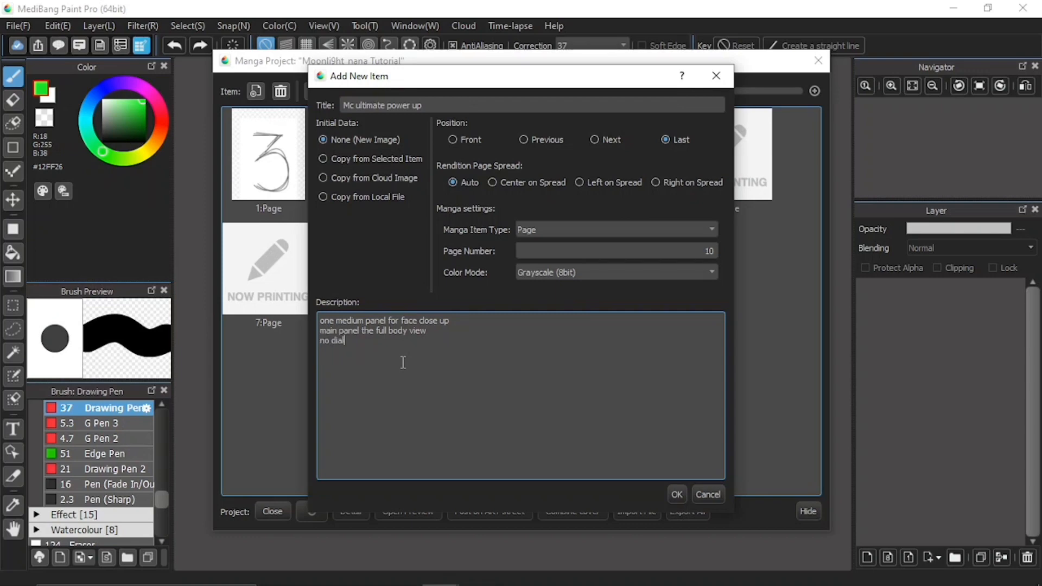
{"action": "type", "text": "ogues, only sound effect words"}
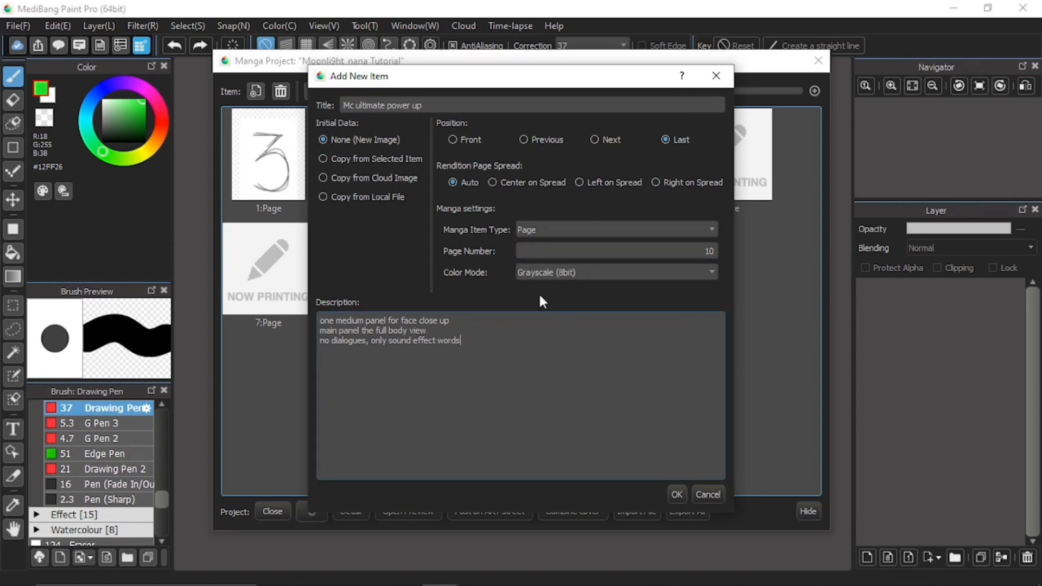
{"action": "left_click", "coordinate": [676, 494]}
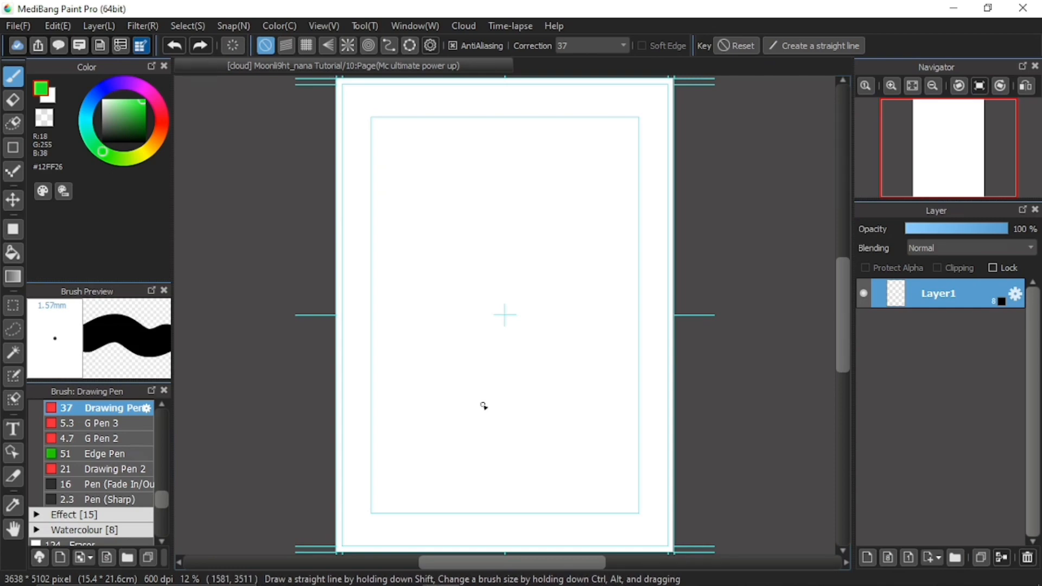
Step: Remove page 4 from the manga project and confirm its deletion
{"action": "left_click", "coordinate": [146, 44]}
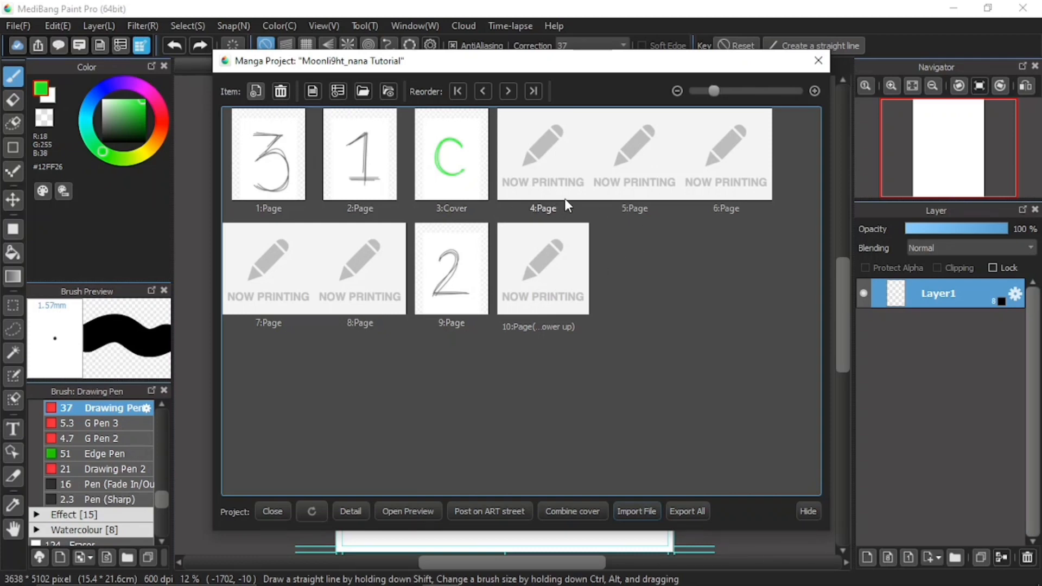
{"action": "left_click", "coordinate": [545, 166]}
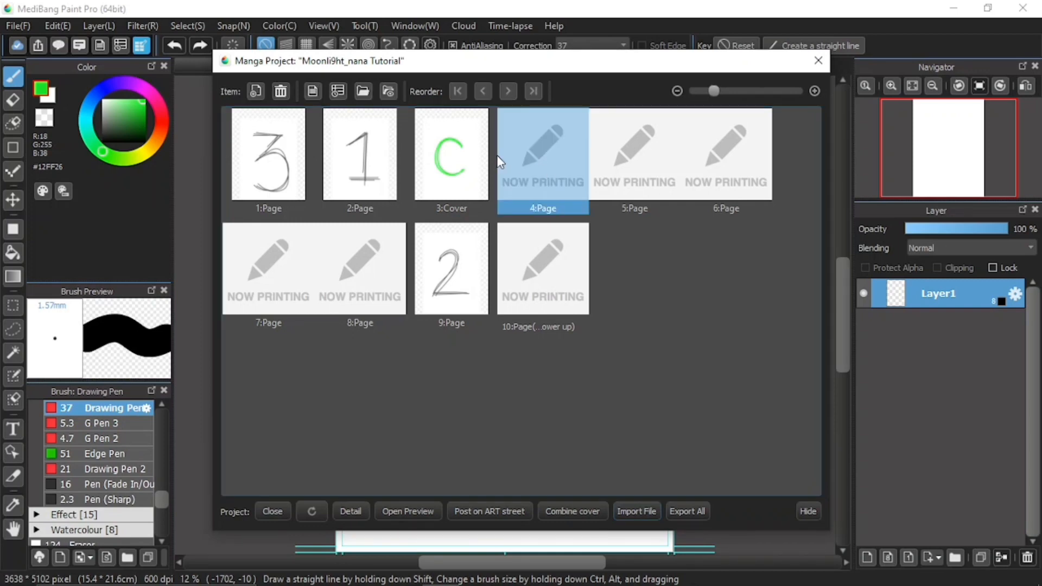
{"action": "left_click", "coordinate": [282, 91]}
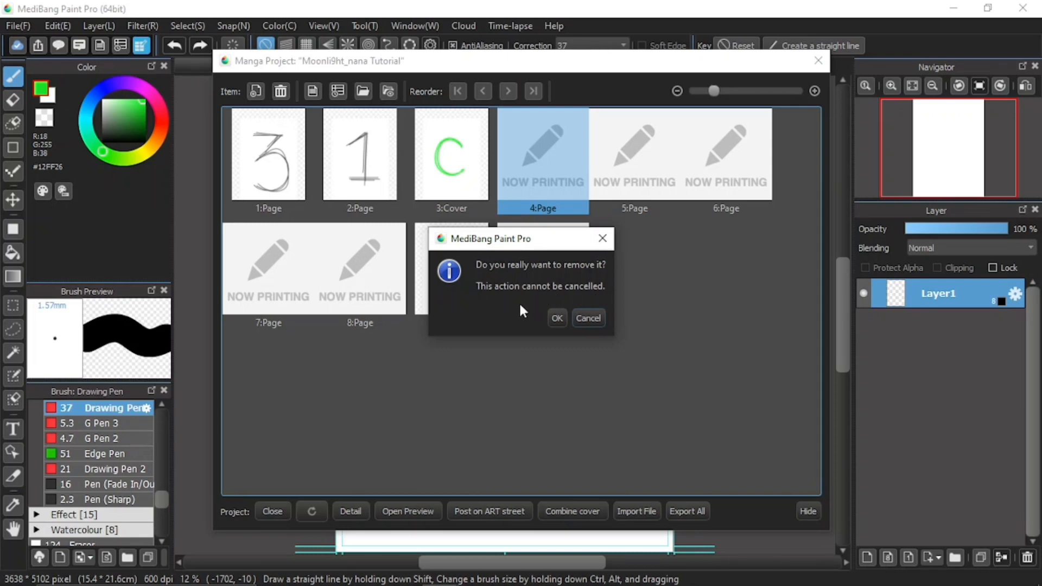
{"action": "left_click", "coordinate": [555, 317]}
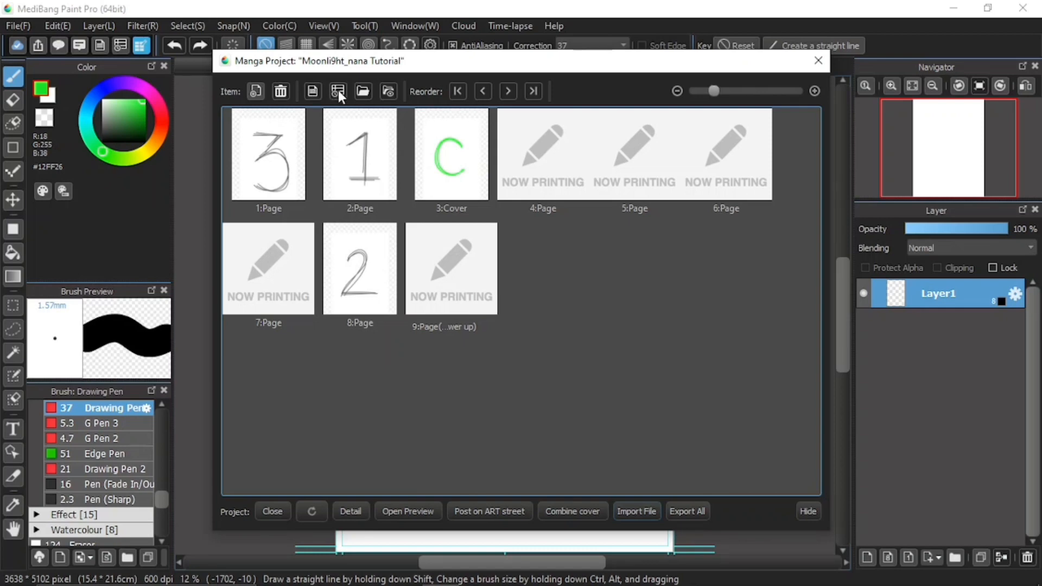
Step: View the item properties of the cover in the manga project, and close them
{"action": "left_click", "coordinate": [449, 185]}
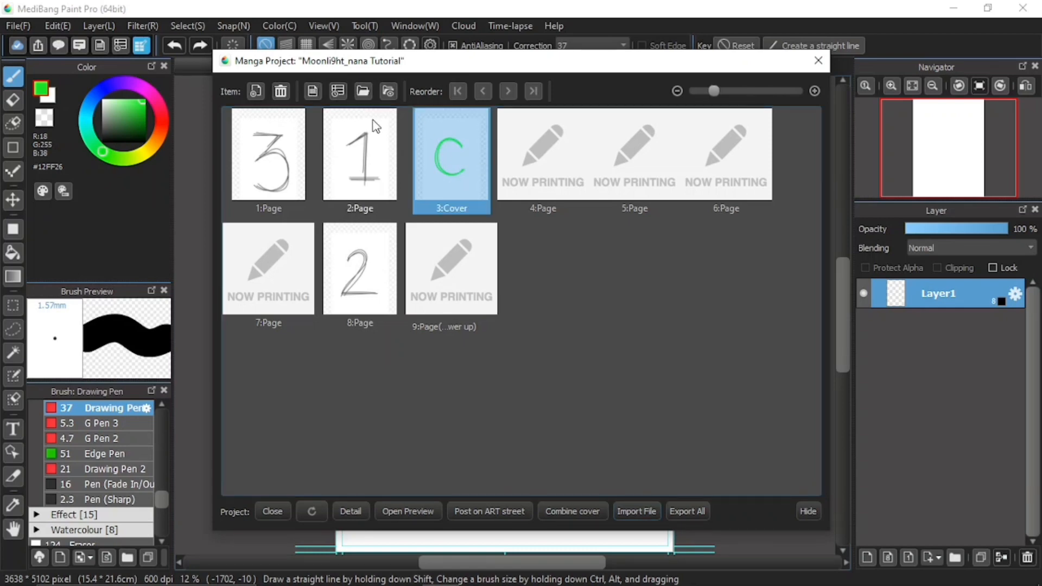
{"action": "left_click", "coordinate": [314, 91]}
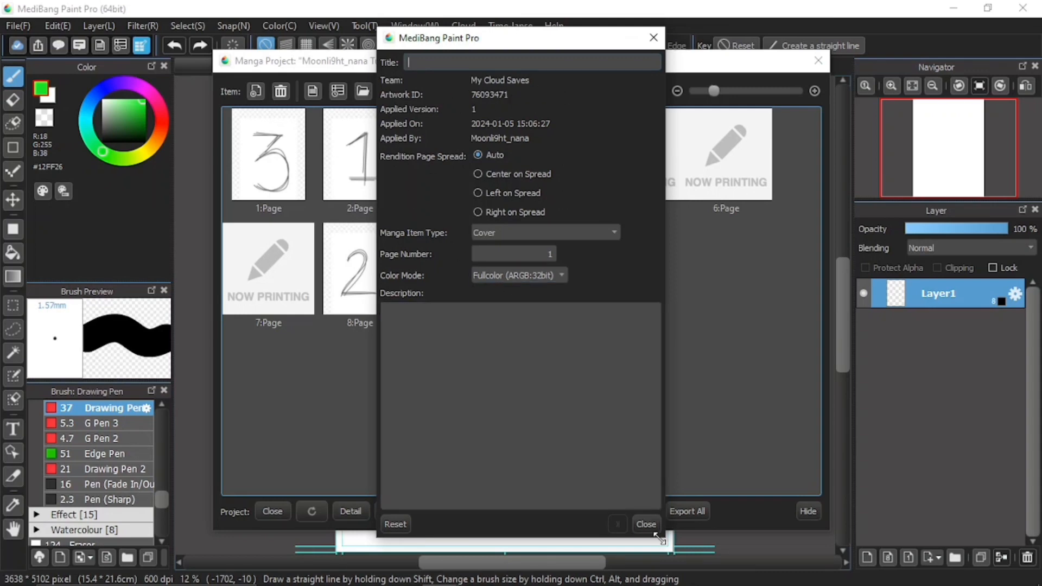
{"action": "left_click", "coordinate": [648, 523]}
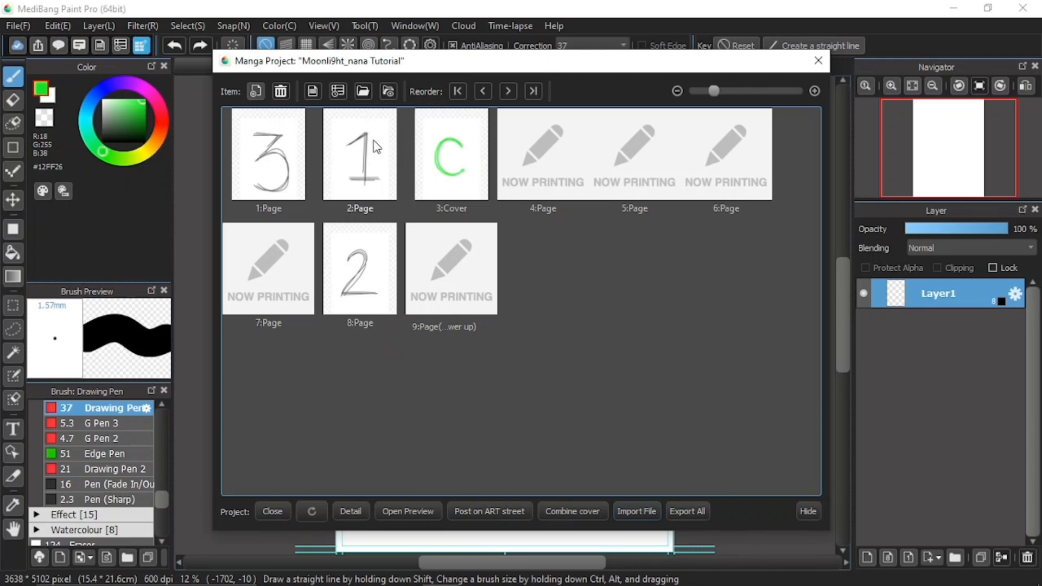
Step: Examine the cover's version history and its preview, and return to the project's page list
{"action": "left_click", "coordinate": [445, 184]}
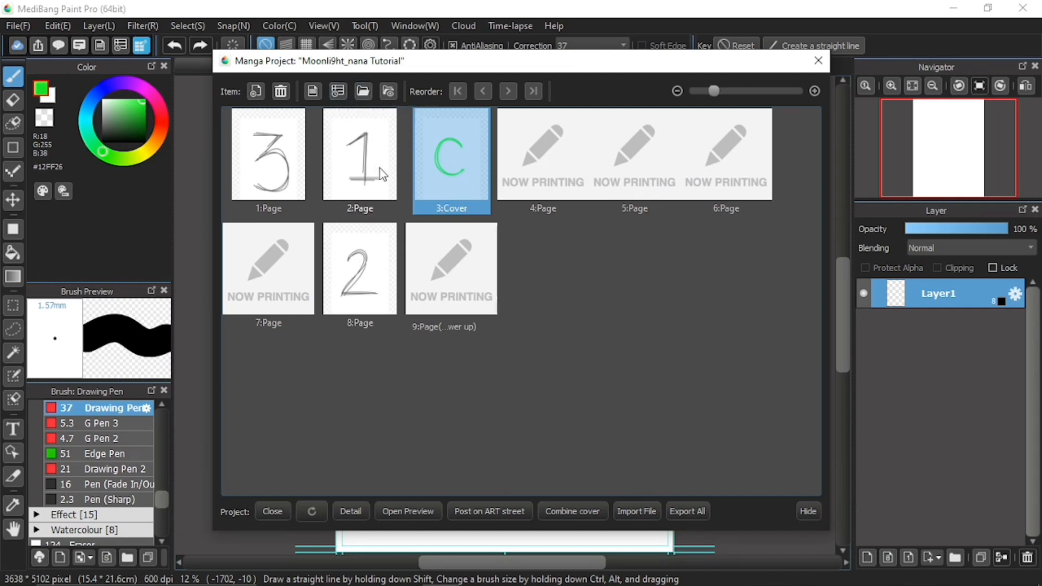
{"action": "left_click", "coordinate": [337, 91]}
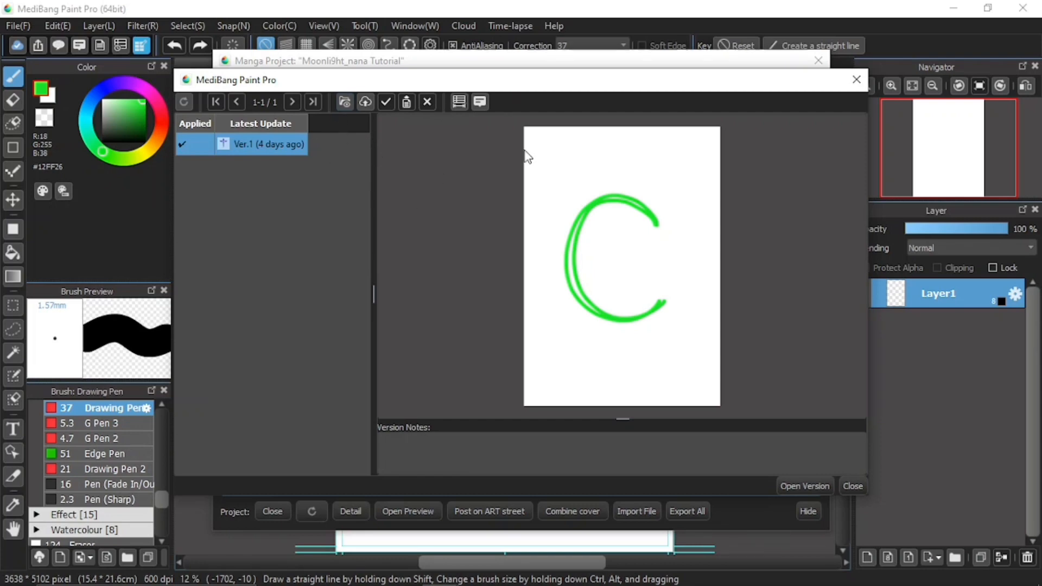
{"action": "left_click", "coordinate": [852, 484]}
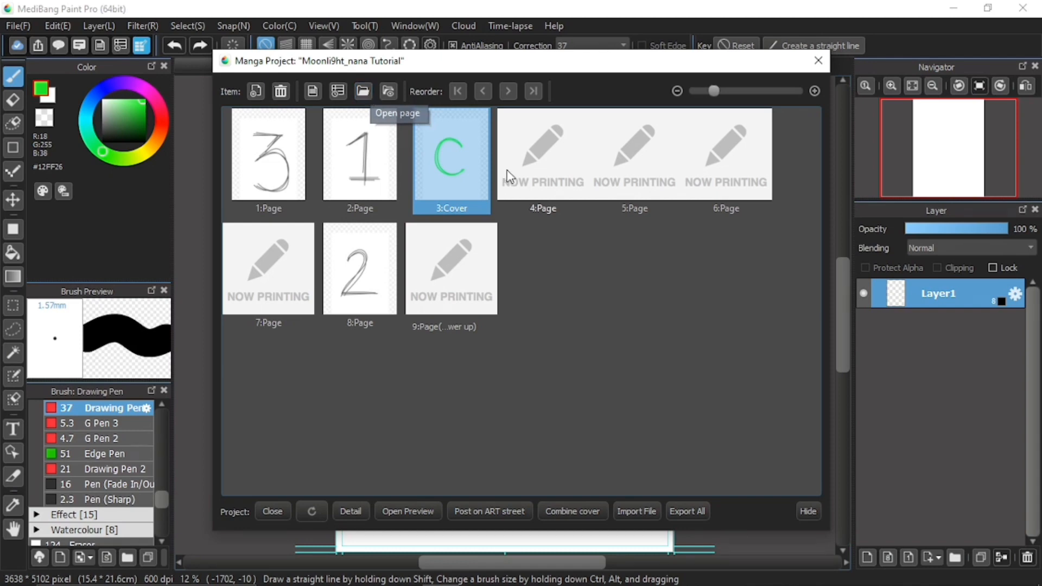
Step: Open the cover from the manga project on the canvas
{"action": "right_click", "coordinate": [455, 168]}
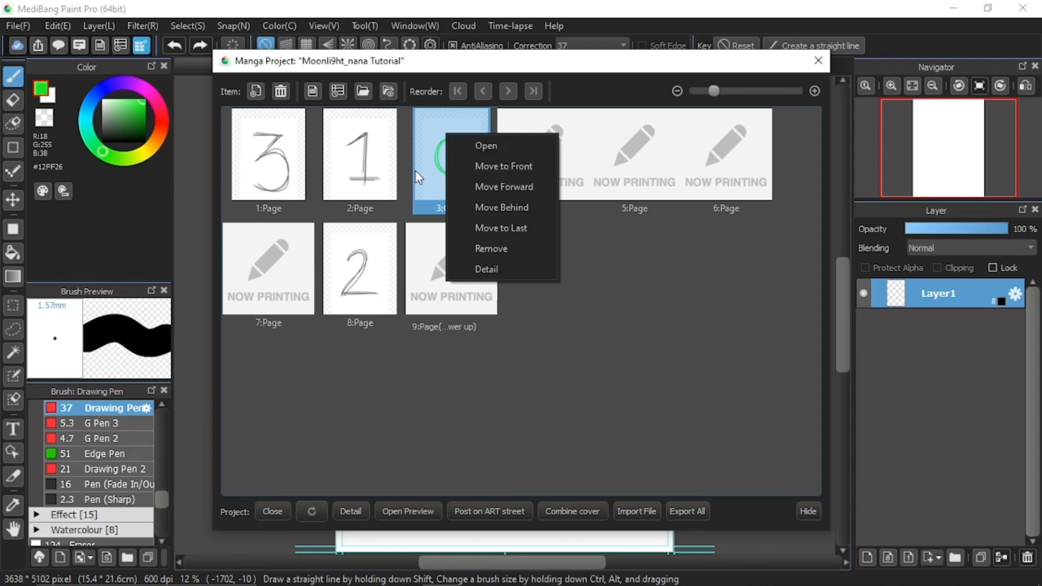
{"action": "left_click", "coordinate": [392, 178]}
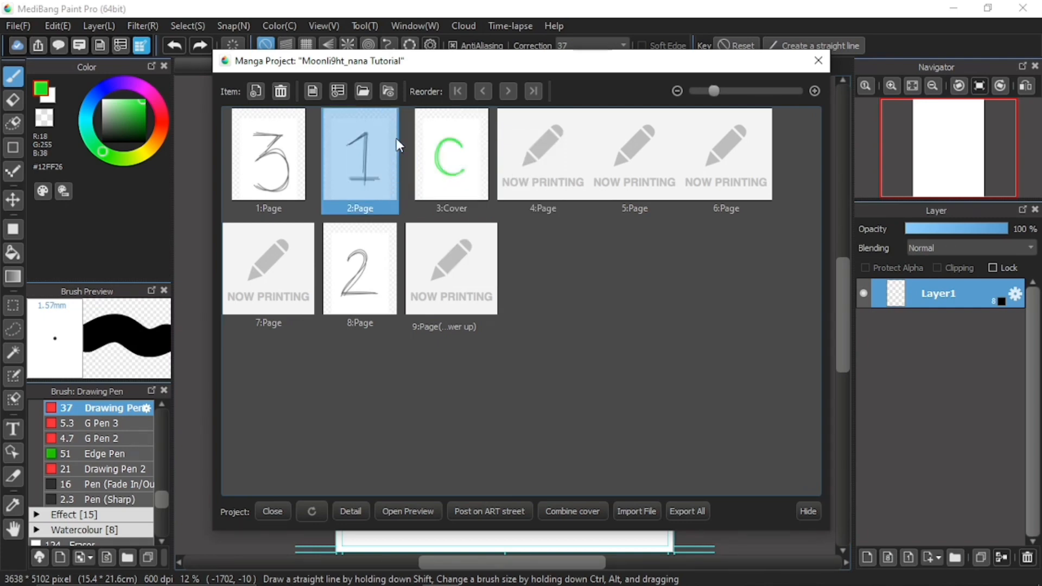
{"action": "left_click", "coordinate": [457, 174]}
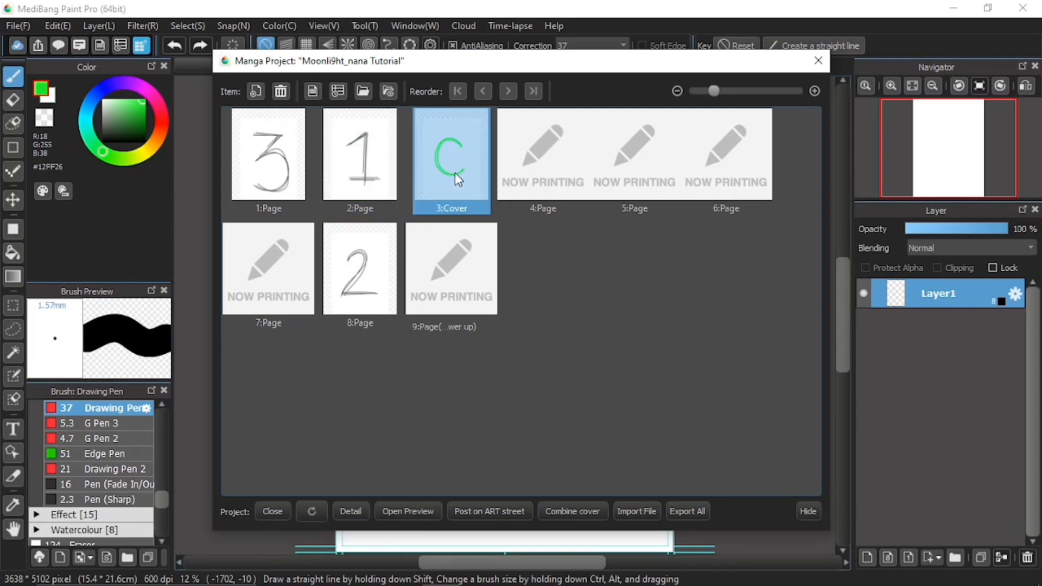
{"action": "left_click", "coordinate": [365, 93]}
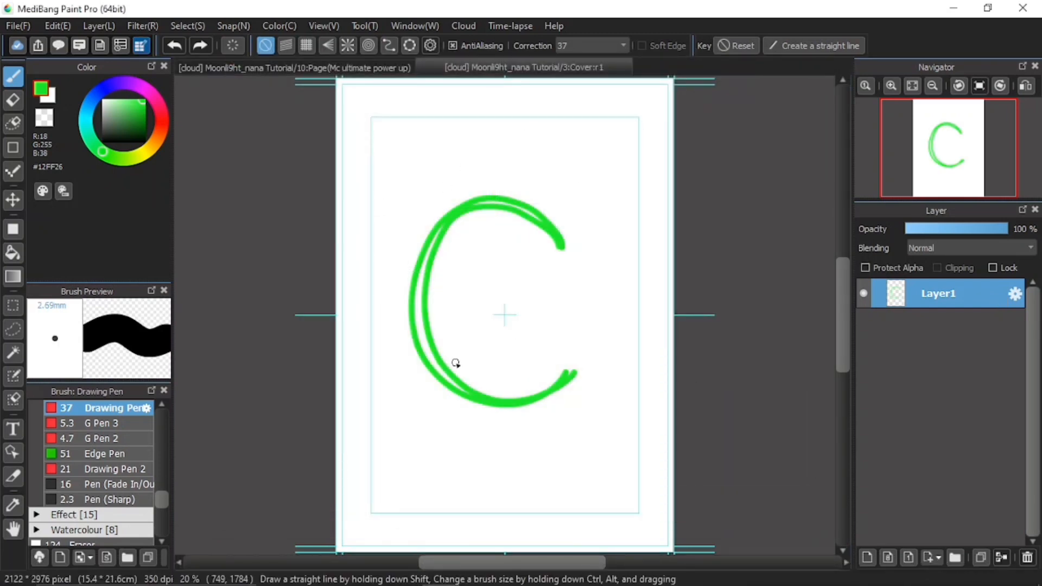
Step: Bring back the manga project's page list, view the cover in the Reference window, and close that window
{"action": "left_click", "coordinate": [141, 45]}
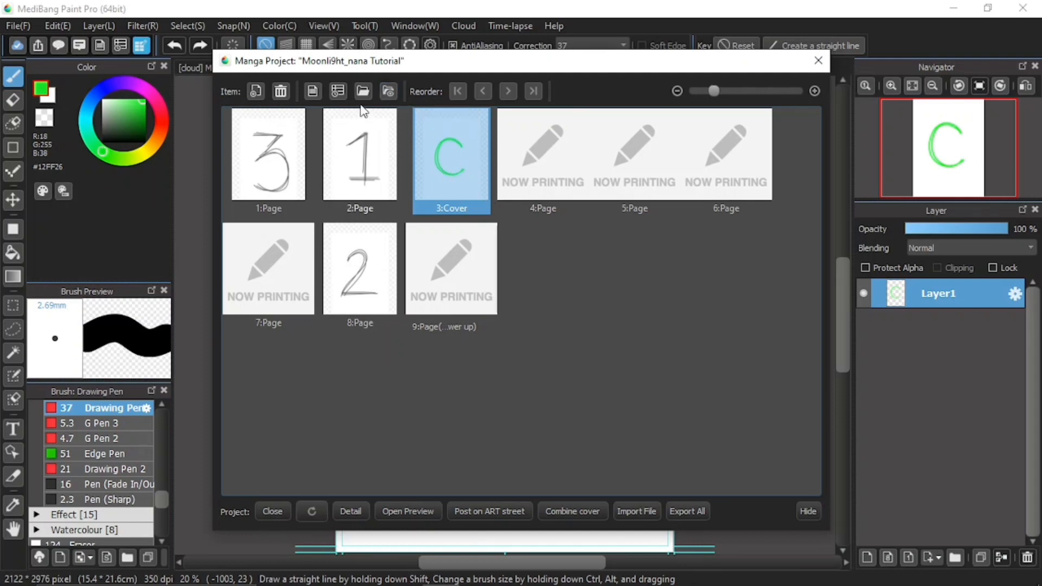
{"action": "left_click", "coordinate": [389, 92]}
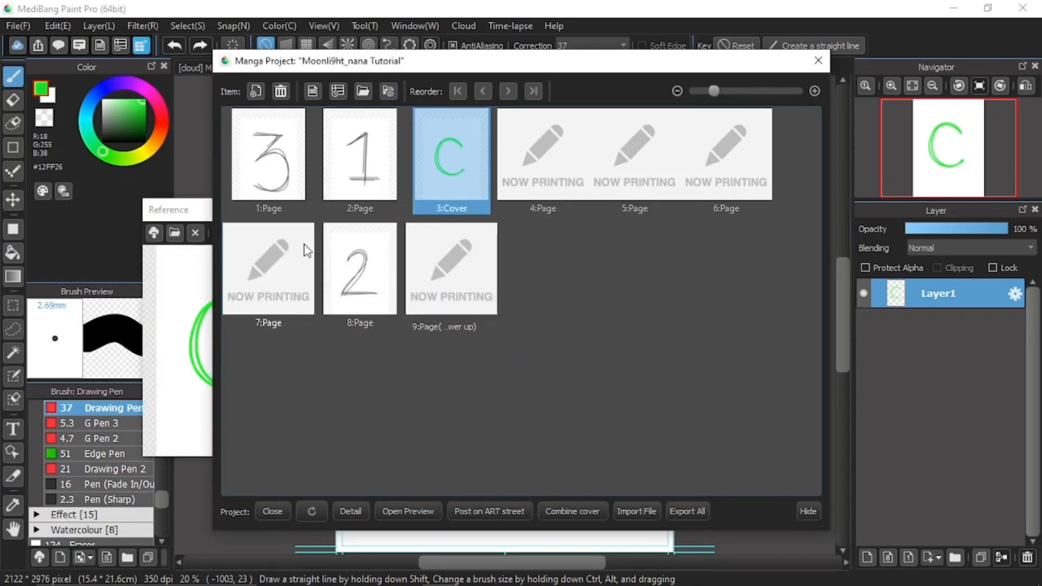
{"action": "left_click", "coordinate": [182, 211]}
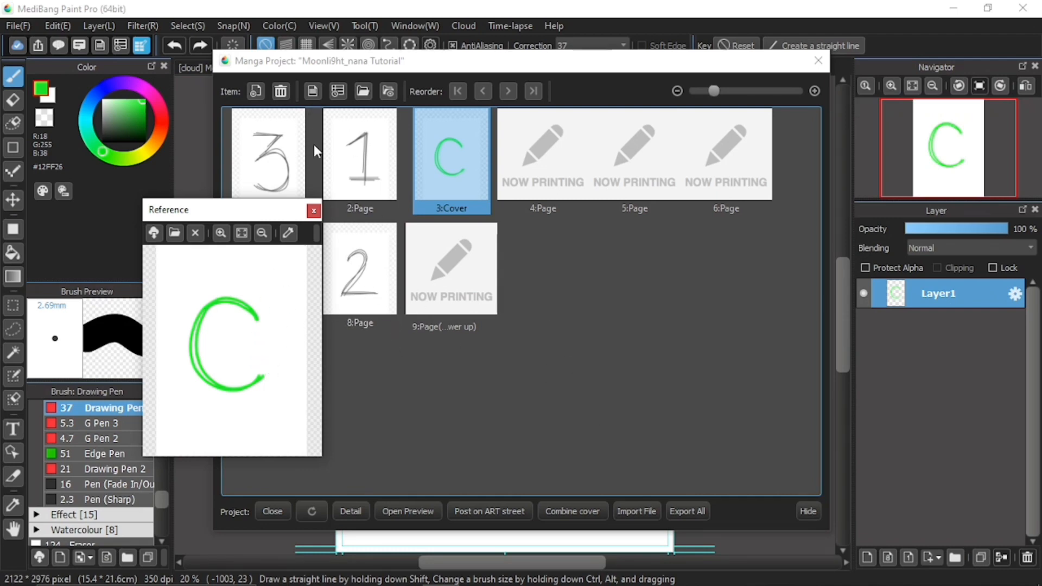
{"action": "left_click", "coordinate": [313, 211]}
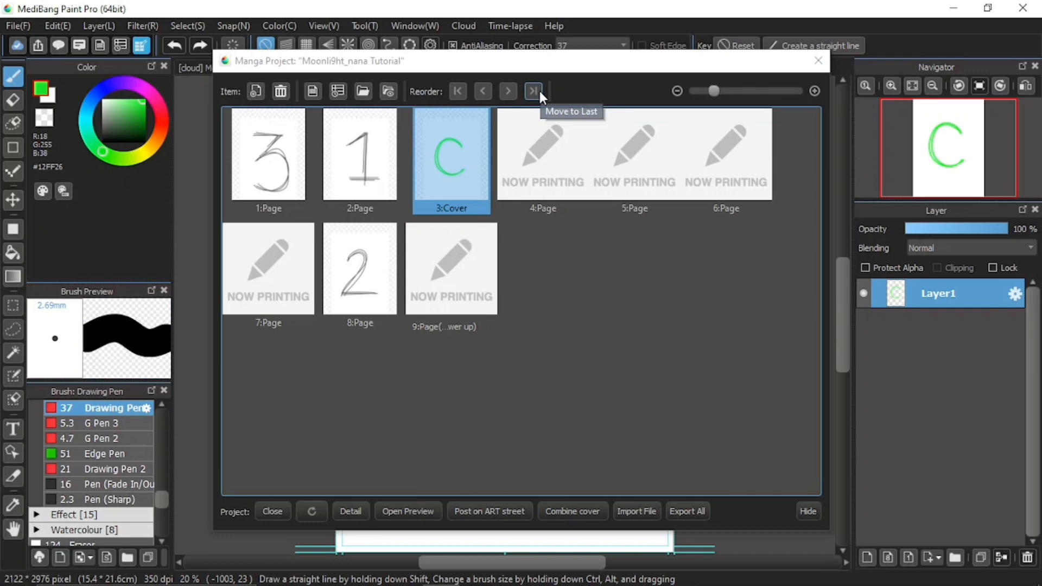
Step: Move the cover to the front of the project and the page showing a drawn 1 one place forward
{"action": "left_click", "coordinate": [458, 91]}
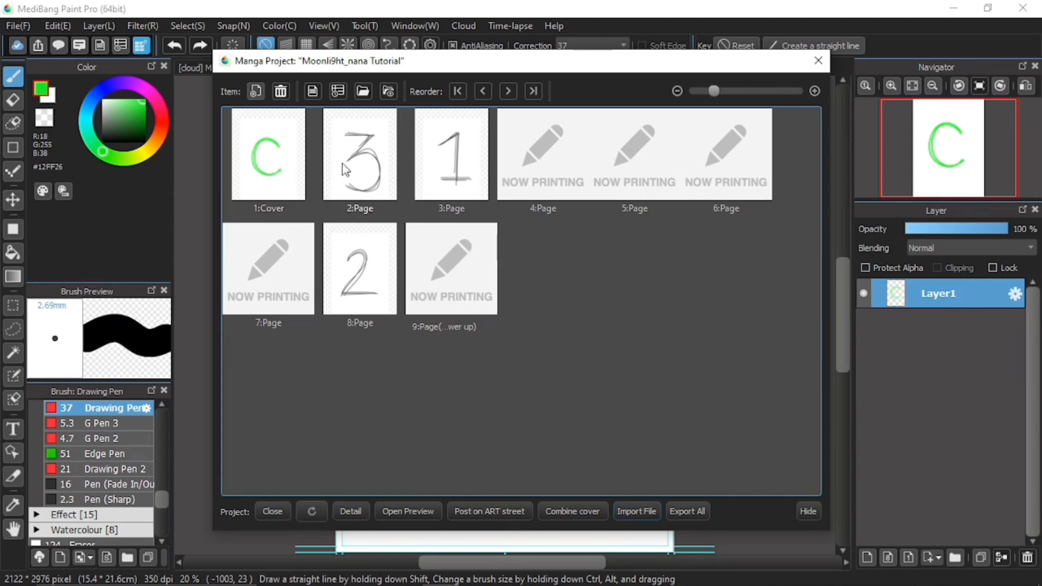
{"action": "left_click", "coordinate": [445, 164]}
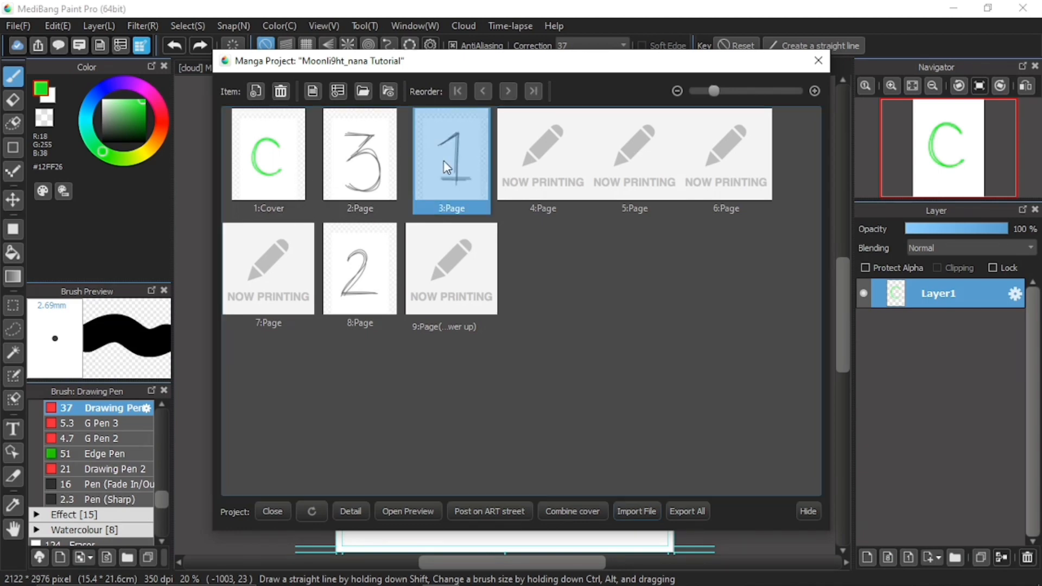
{"action": "left_click", "coordinate": [483, 93]}
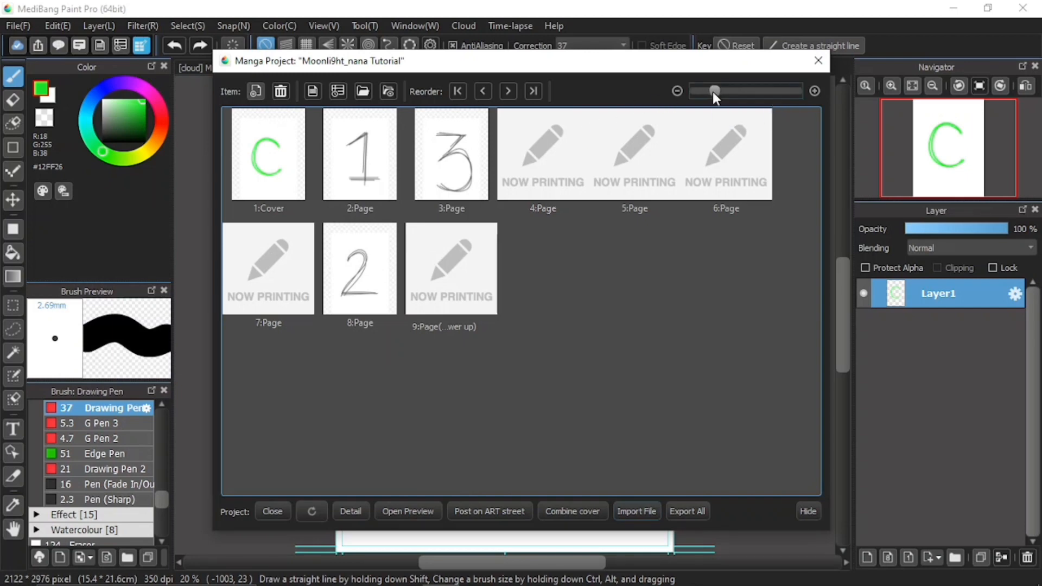
Step: Enlarge the page thumbnails slightly and look at the Add New Item options without adding an item
{"action": "mouse_move", "coordinate": [713, 93]}
{"action": "left_mouse_down"}
{"action": "mouse_move", "coordinate": [702, 93]}
{"action": "mouse_move", "coordinate": [780, 89]}
{"action": "mouse_move", "coordinate": [721, 94]}
{"action": "mouse_move", "coordinate": [763, 92]}
{"action": "mouse_move", "coordinate": [722, 105]}
{"action": "left_mouse_up"}
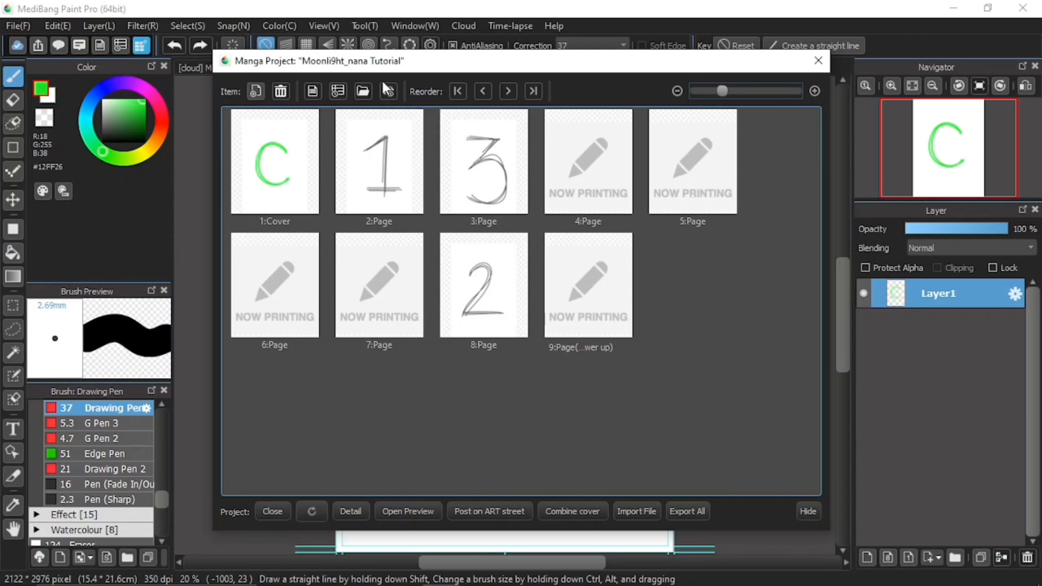
{"action": "left_click", "coordinate": [253, 89]}
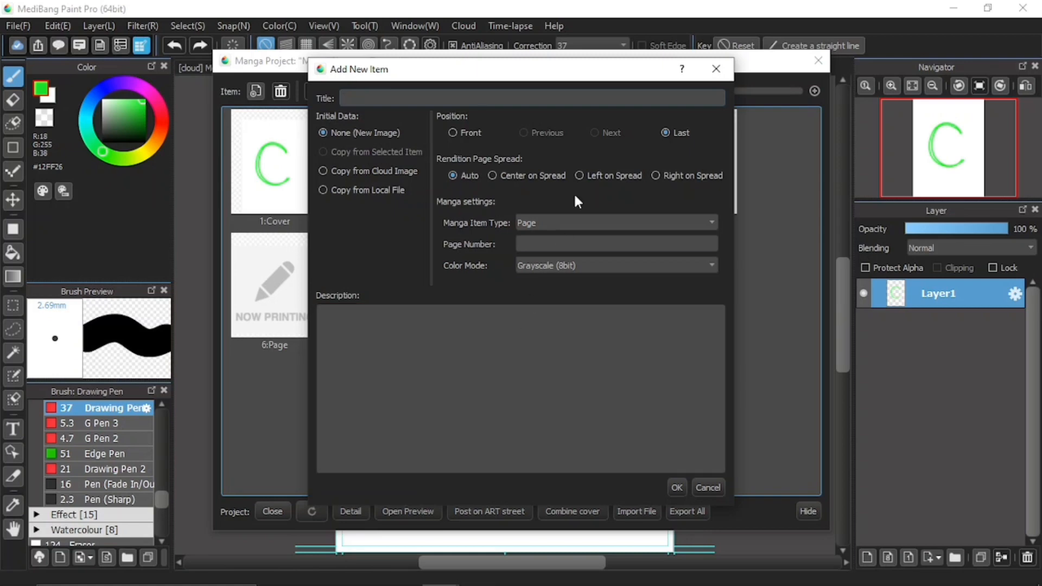
{"action": "left_click", "coordinate": [718, 72]}
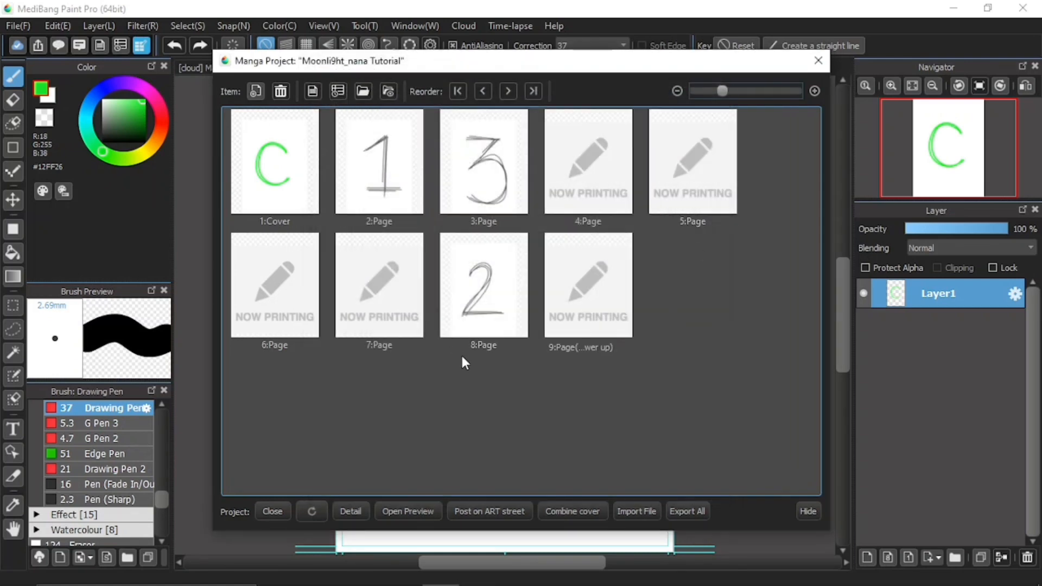